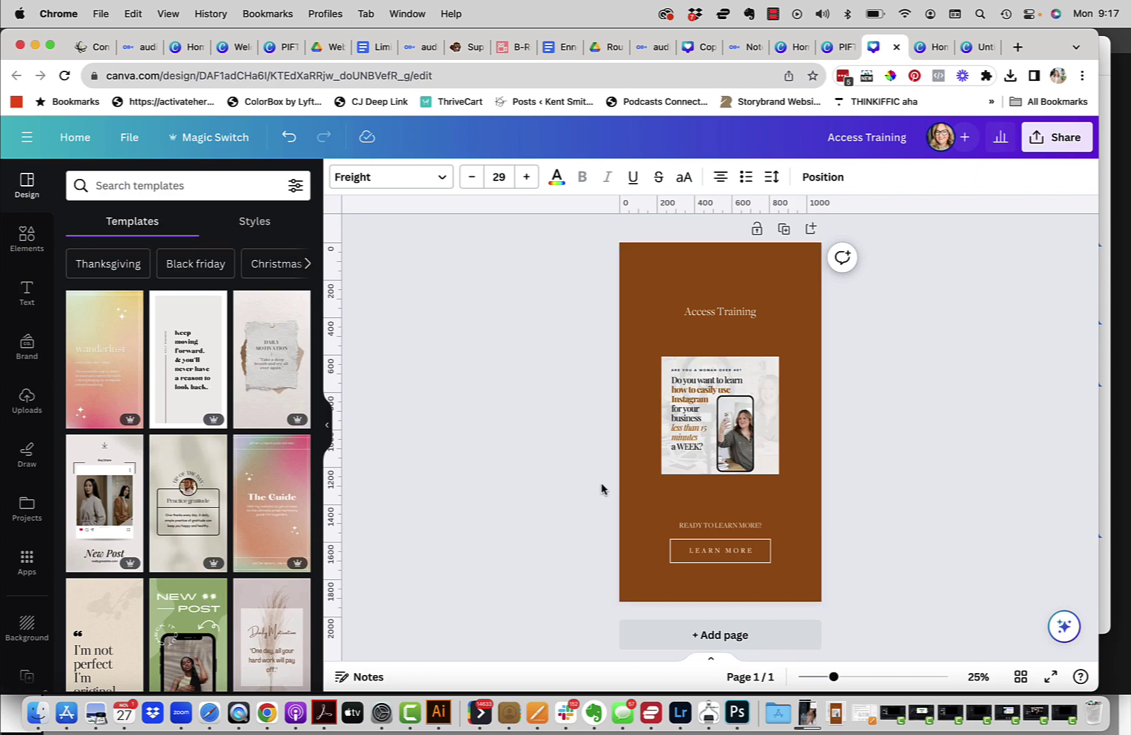
Step: Scroll the Access Training slide to bring the LEARN MORE button area into view
{"action": "scroll", "coordinate": [601, 489], "scroll_direction": "up", "scroll_amount": 5, "text": "ctrl"}
{"action": "scroll", "coordinate": [578, 568], "scroll_direction": "down", "scroll_amount": 5}
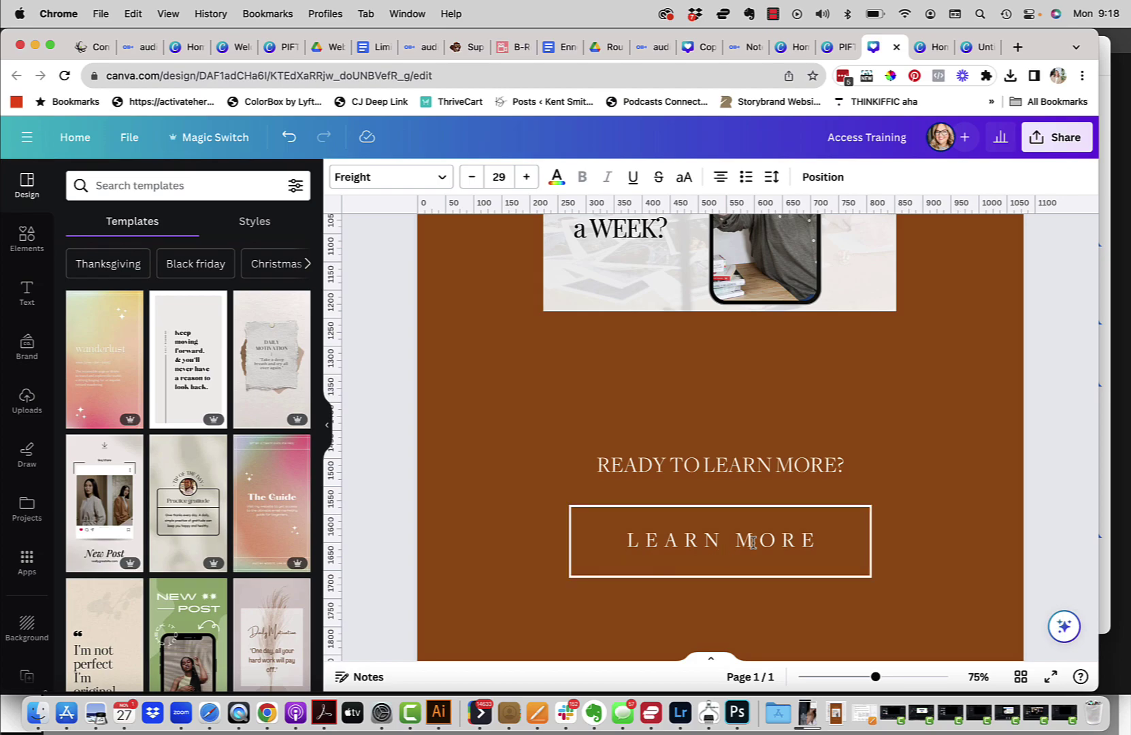
{"action": "left_click", "coordinate": [696, 565]}
{"action": "key", "text": "BackSpace"}
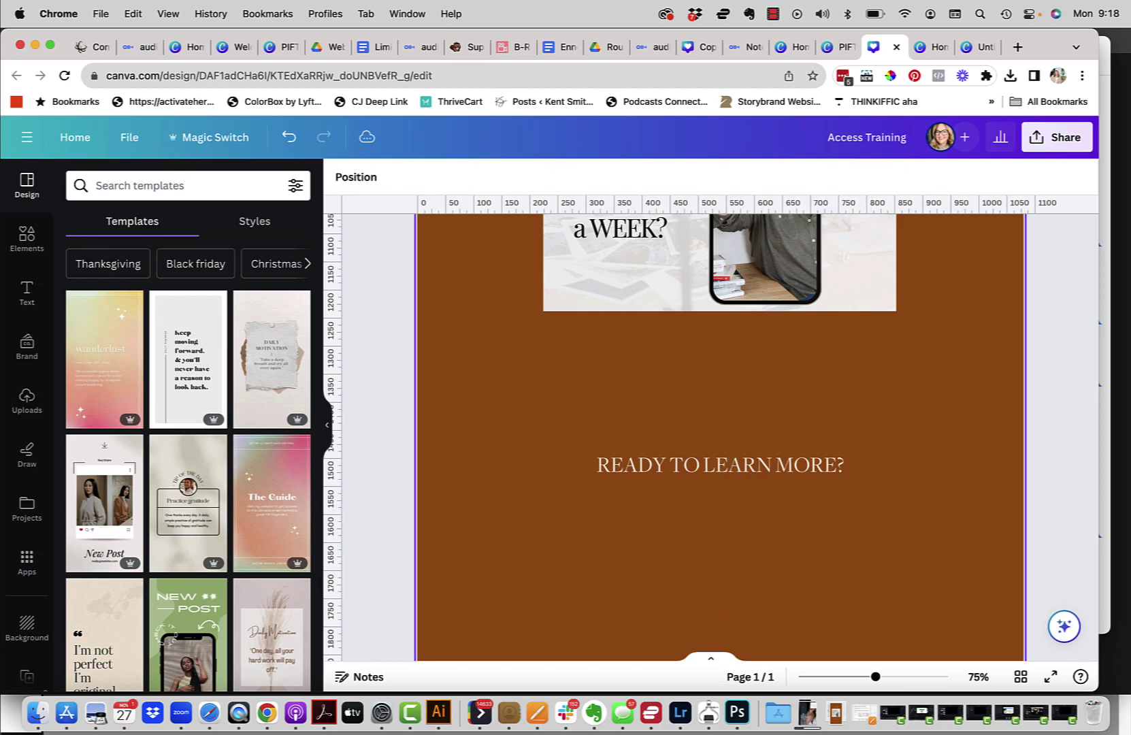
{"action": "scroll", "coordinate": [711, 526], "scroll_direction": "down", "scroll_amount": 5}
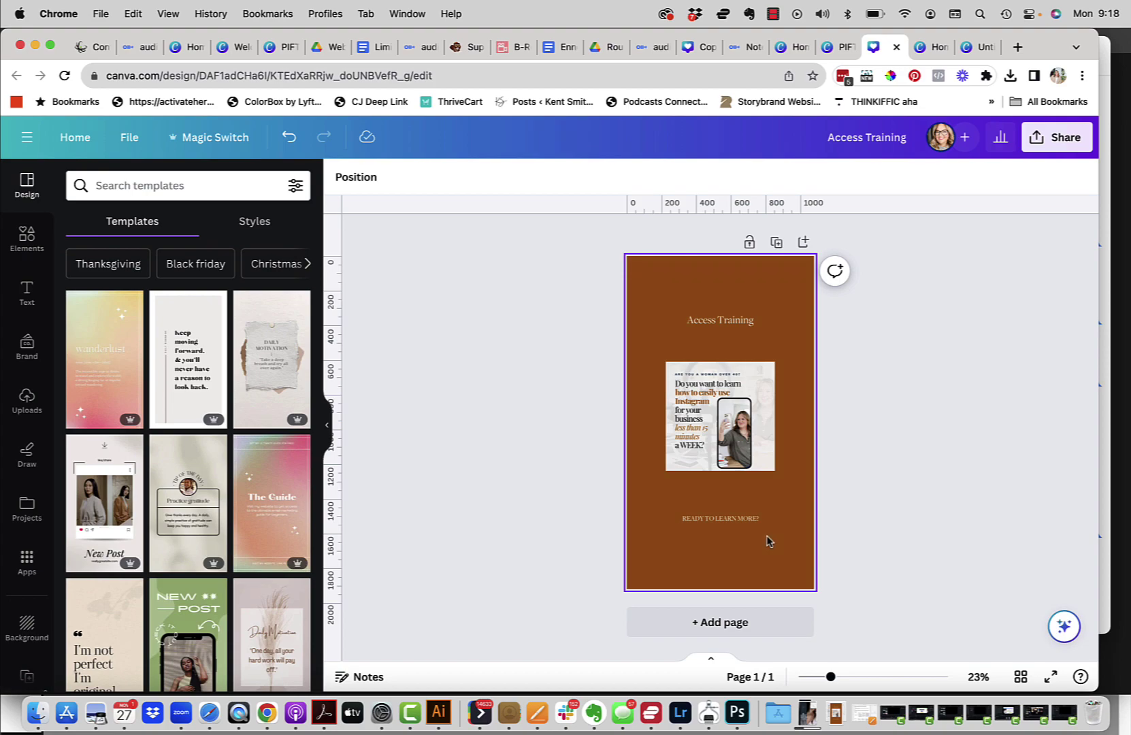
{"action": "left_click", "coordinate": [787, 340]}
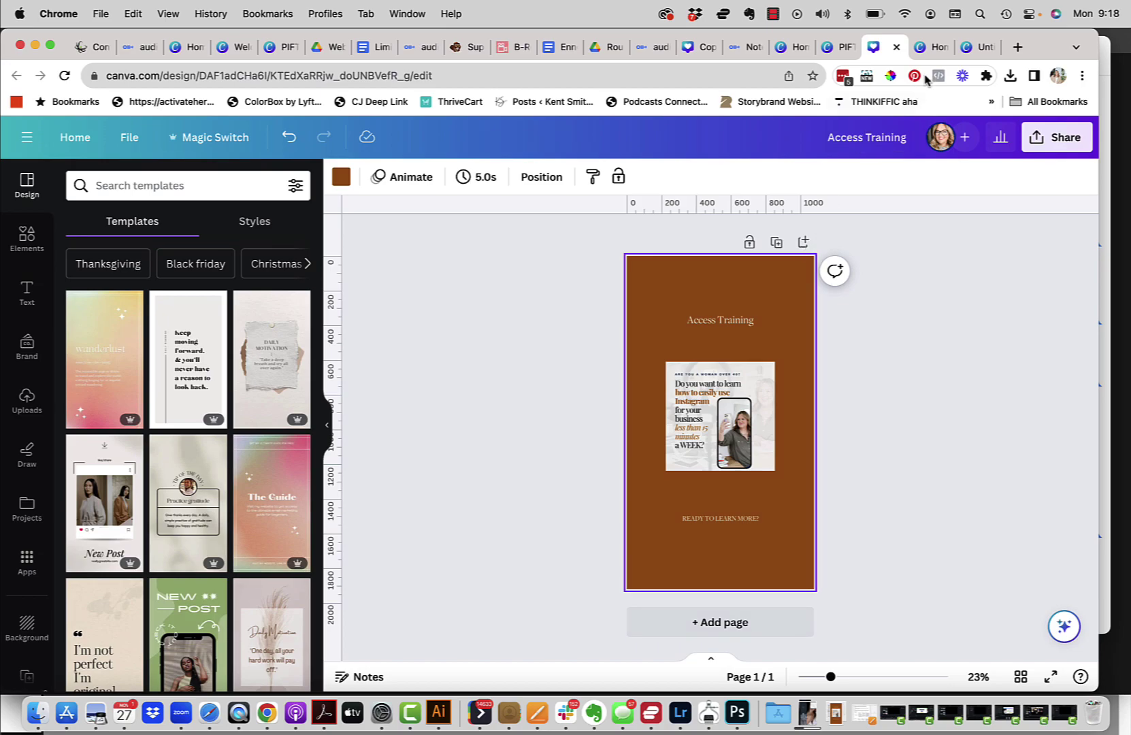
Step: Start a new 1080 × 200 px custom-size design from the Canva home page
{"action": "left_click", "coordinate": [929, 49]}
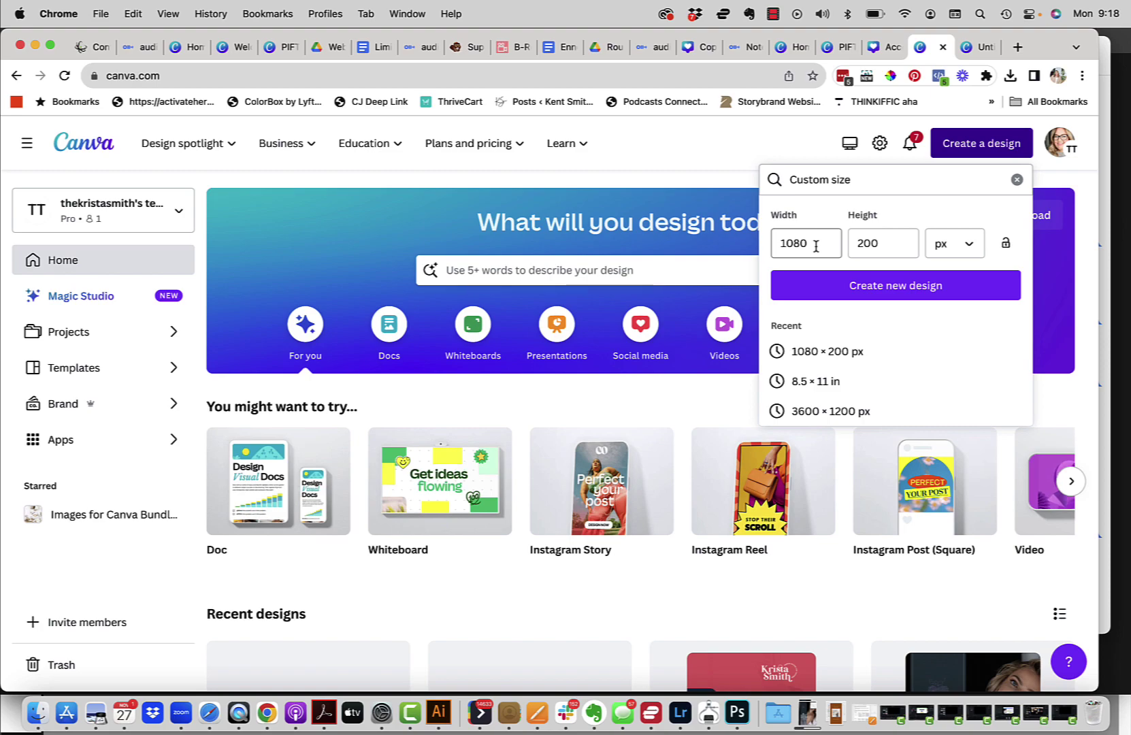
{"action": "left_click", "coordinate": [819, 276]}
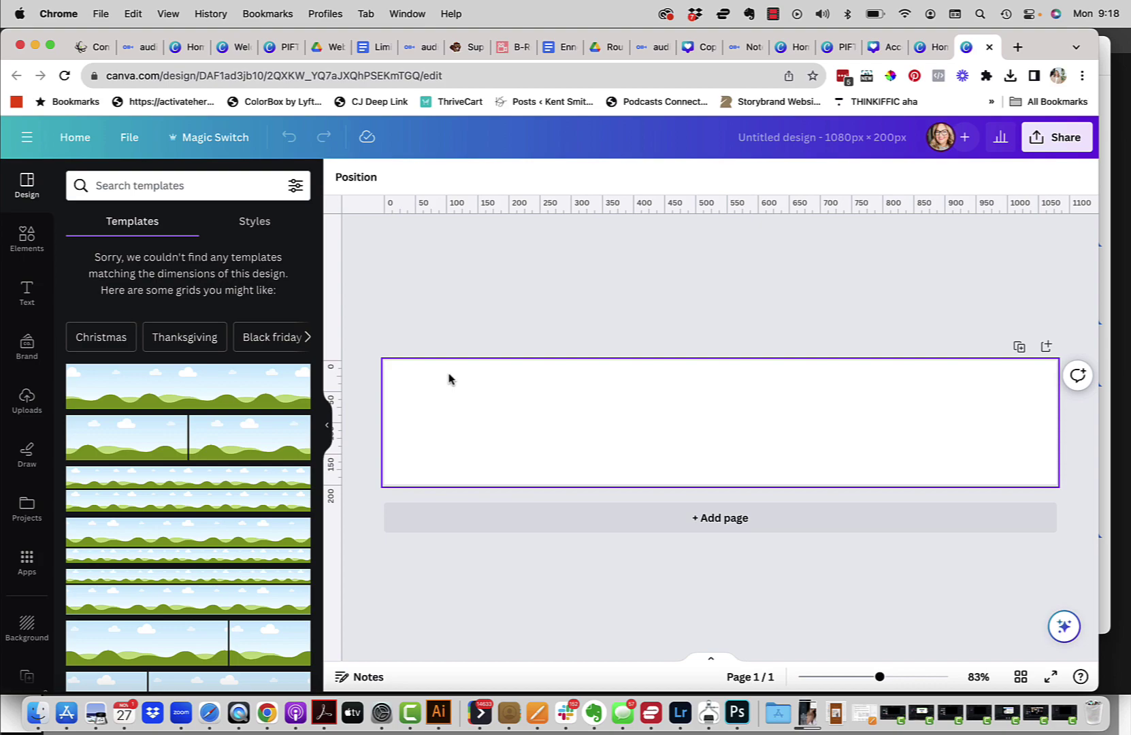
Step: Add a square shape and stretch it into a wide bar about 170 px tall
{"action": "left_click", "coordinate": [27, 238]}
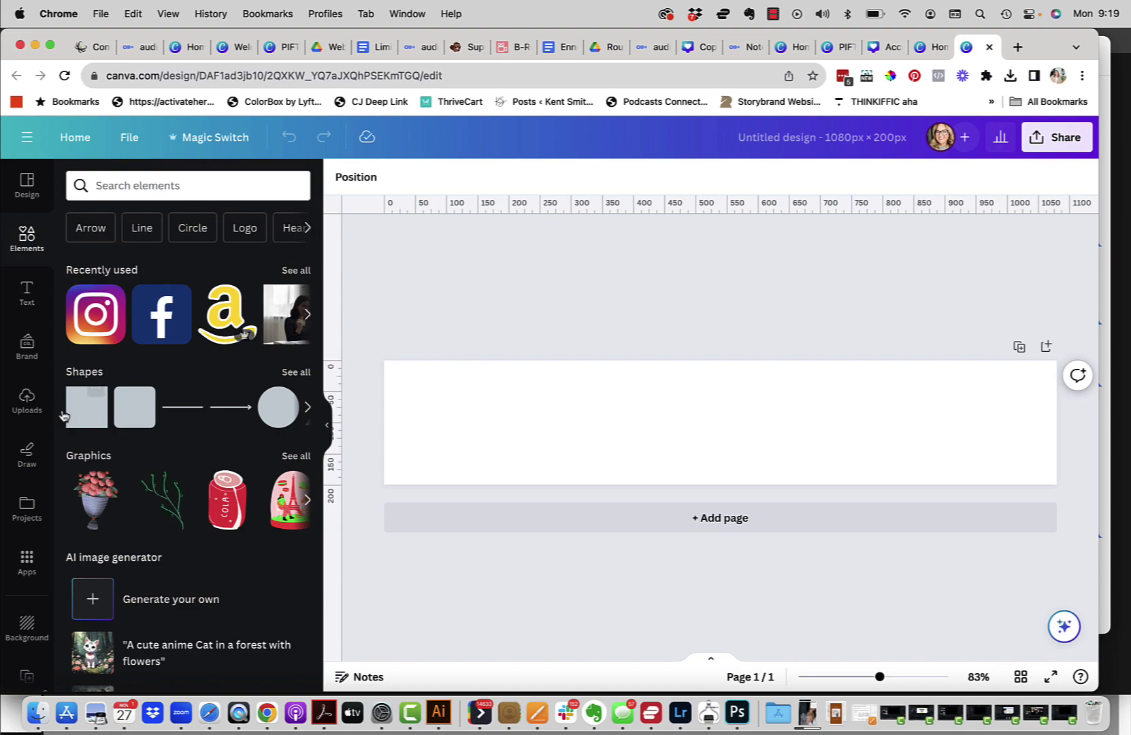
{"action": "left_click", "coordinate": [492, 447]}
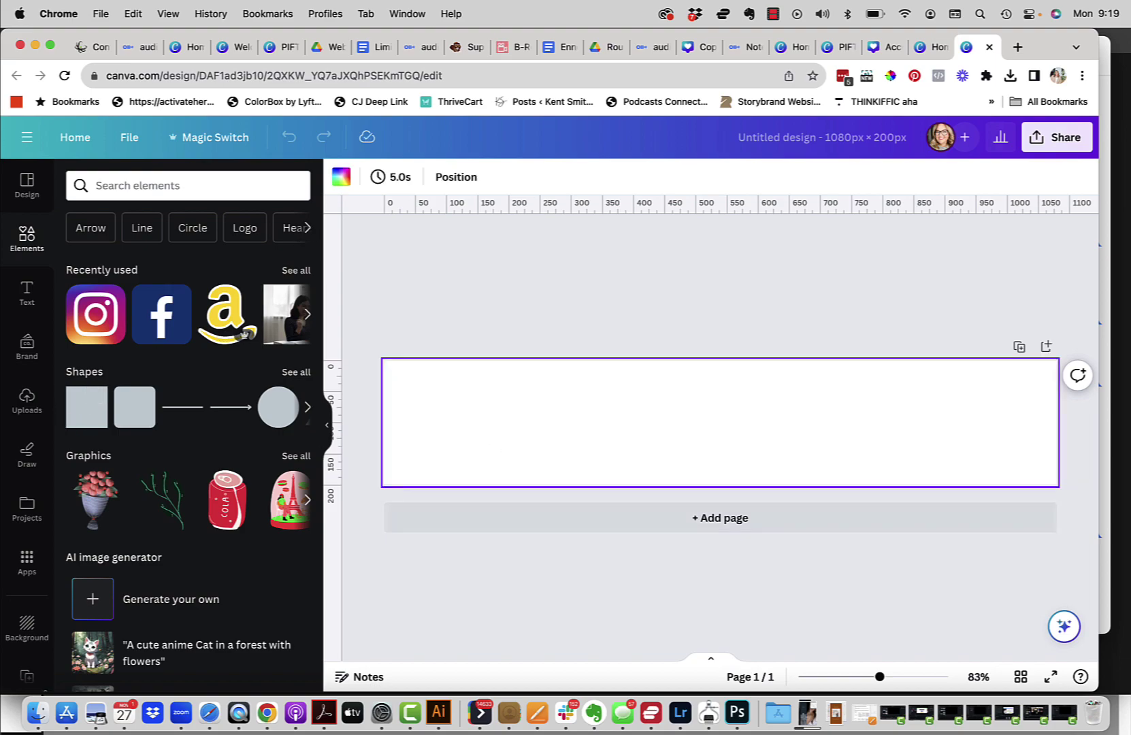
{"action": "key", "text": "r"}
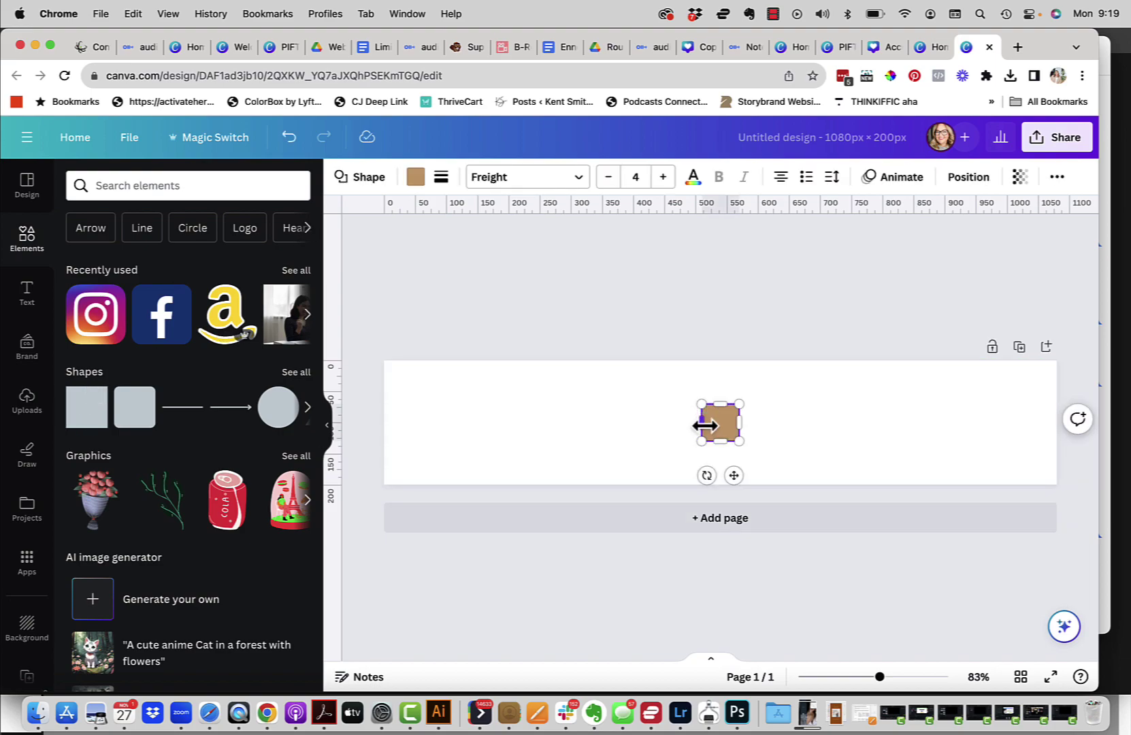
{"action": "left_click_drag", "start_coordinate": [705, 426], "coordinate": [404, 422]}
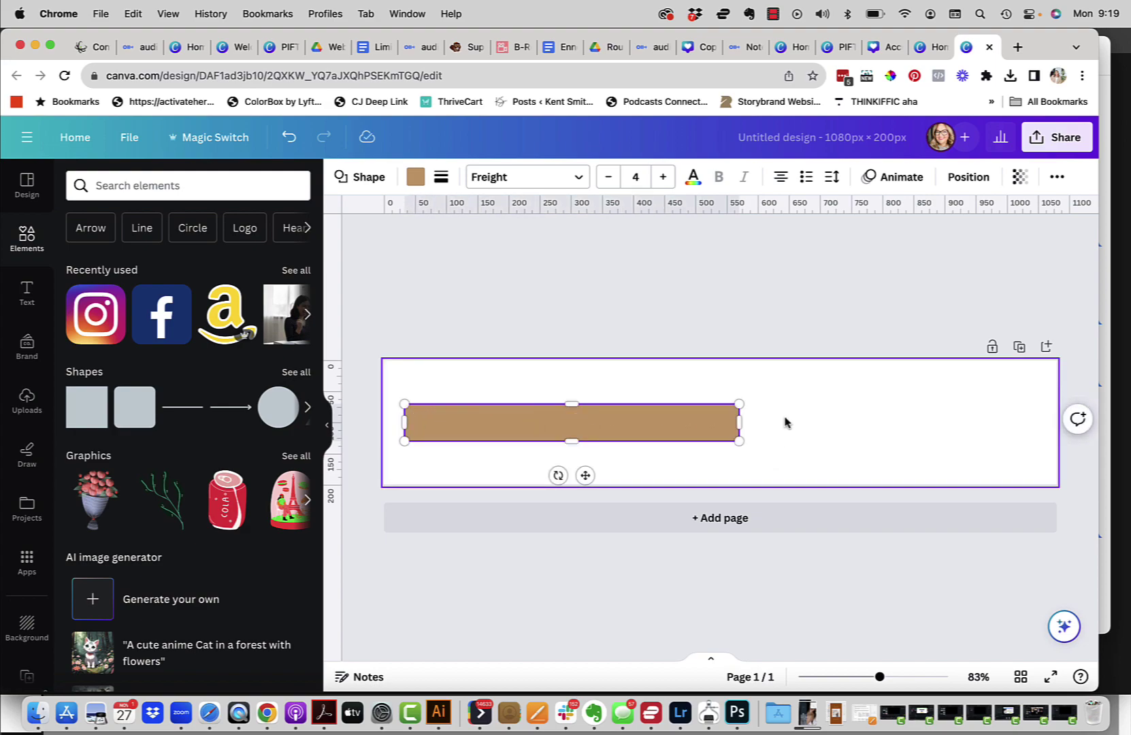
{"action": "left_click_drag", "start_coordinate": [740, 422], "coordinate": [1034, 413]}
{"action": "left_click_drag", "start_coordinate": [720, 404], "coordinate": [720, 372]}
{"action": "left_click_drag", "start_coordinate": [717, 441], "coordinate": [719, 472]}
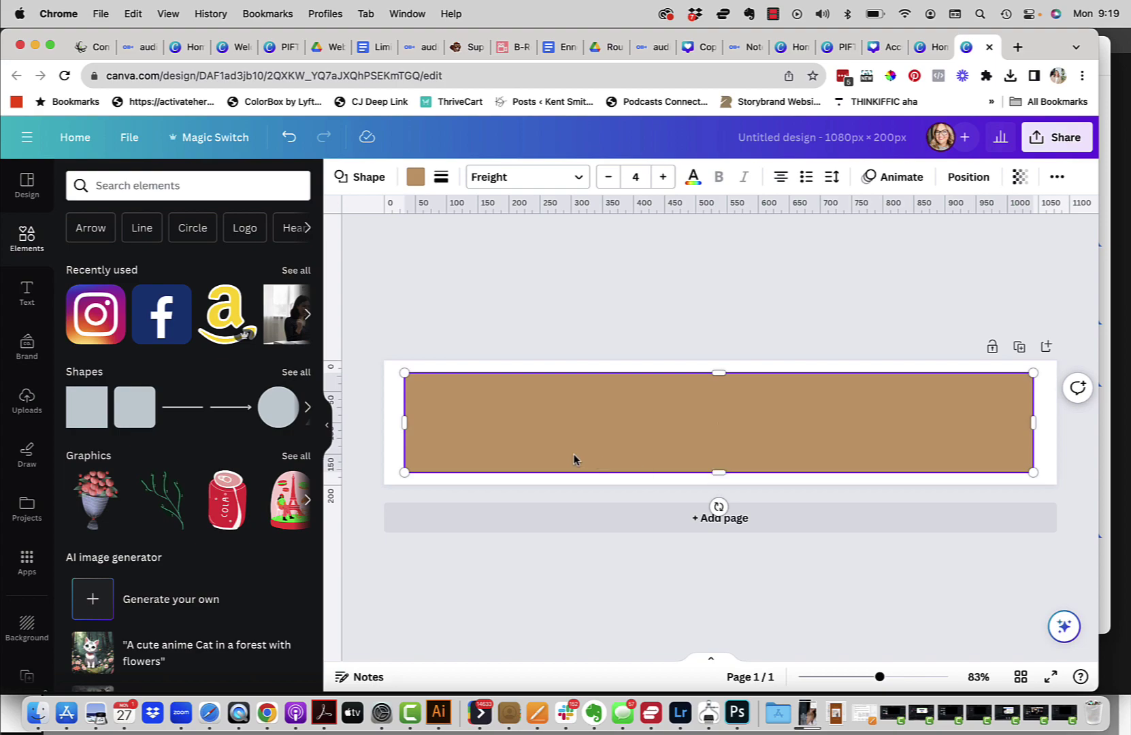
Step: Fine-tune the rectangle's edges until it nearly fills the page with a thin white border
{"action": "left_click_drag", "start_coordinate": [404, 420], "coordinate": [396, 420]}
{"action": "left_click_drag", "start_coordinate": [1033, 422], "coordinate": [1054, 423]}
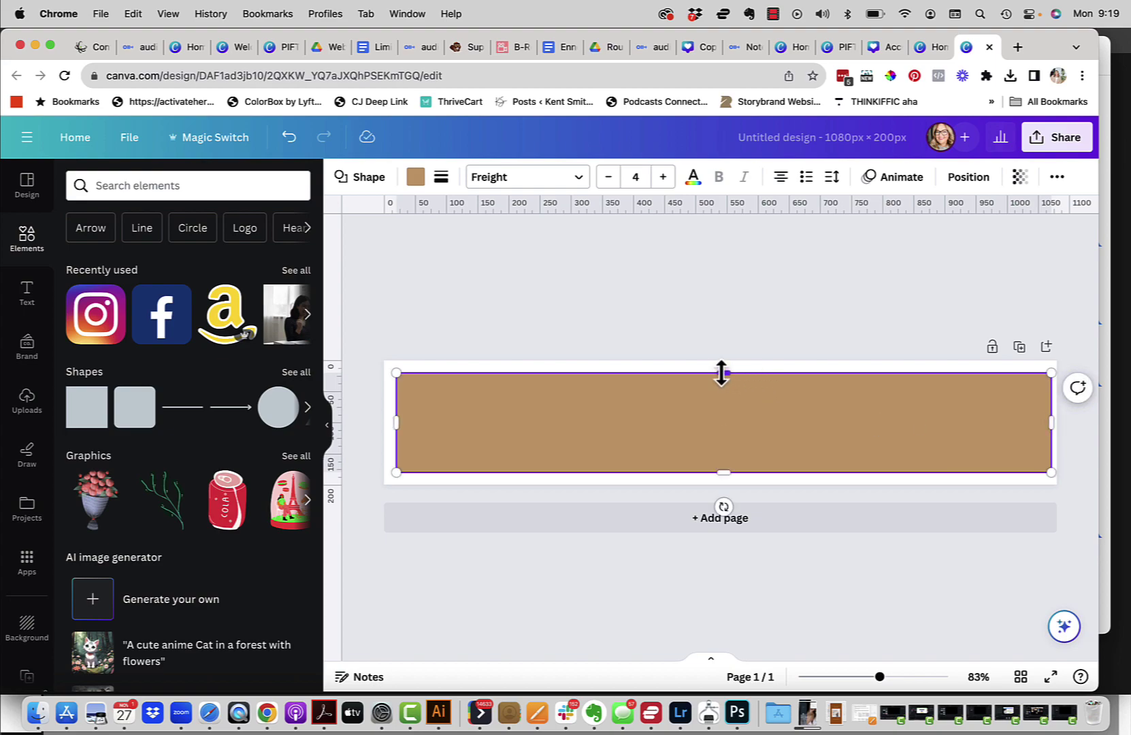
{"action": "left_click_drag", "start_coordinate": [723, 373], "coordinate": [723, 366]}
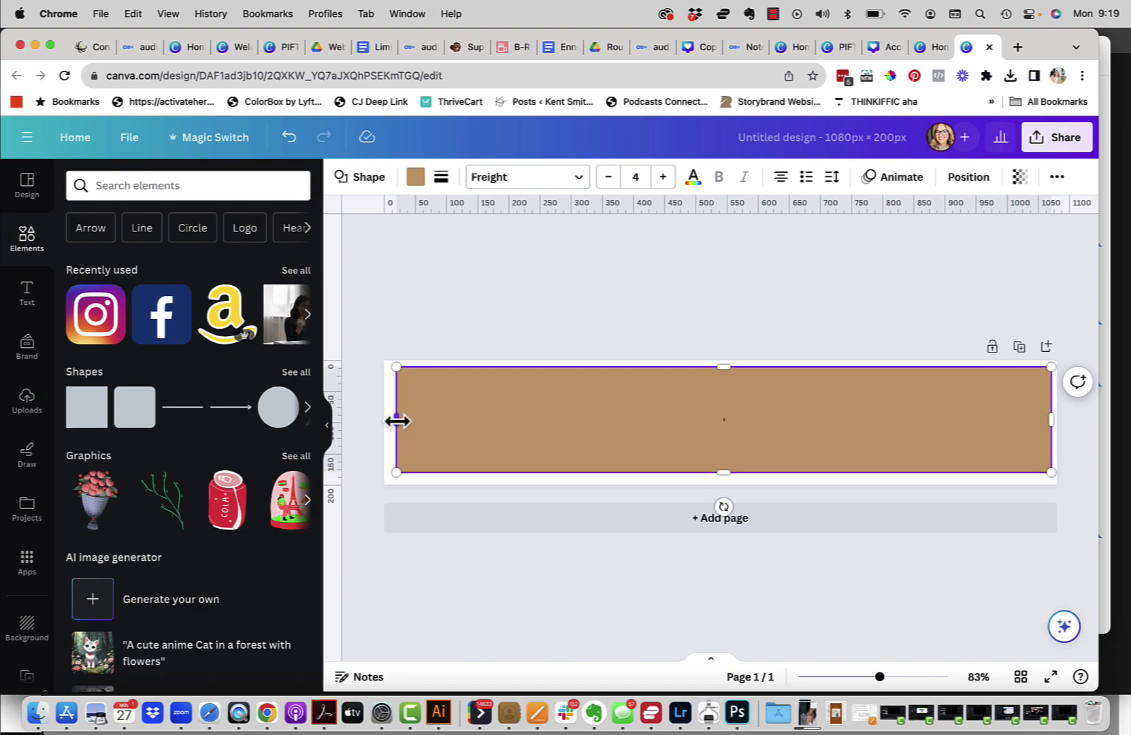
{"action": "left_click_drag", "start_coordinate": [397, 421], "coordinate": [391, 420]}
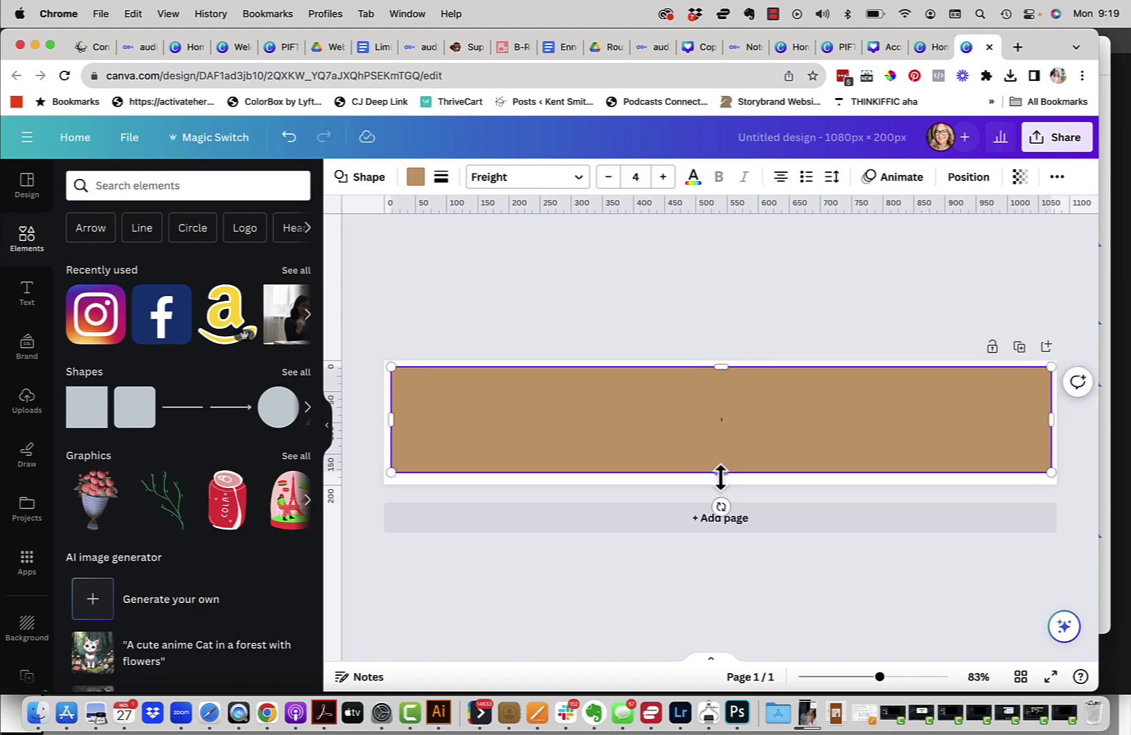
{"action": "left_click_drag", "start_coordinate": [721, 475], "coordinate": [719, 455]}
{"action": "double_click", "coordinate": [718, 456]}
{"action": "left_click", "coordinate": [808, 616]}
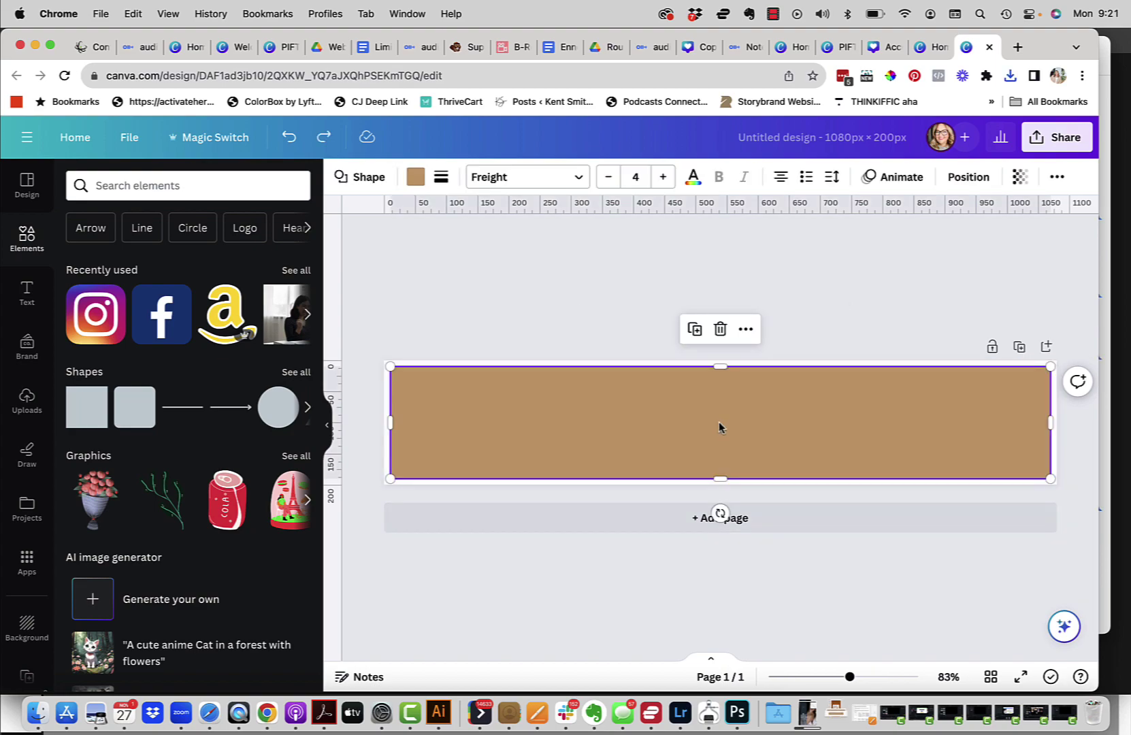
Step: Enlarge the rectangle's LEARN MORE text to size 48 and fix the misplaced R
{"action": "left_click", "coordinate": [721, 425]}
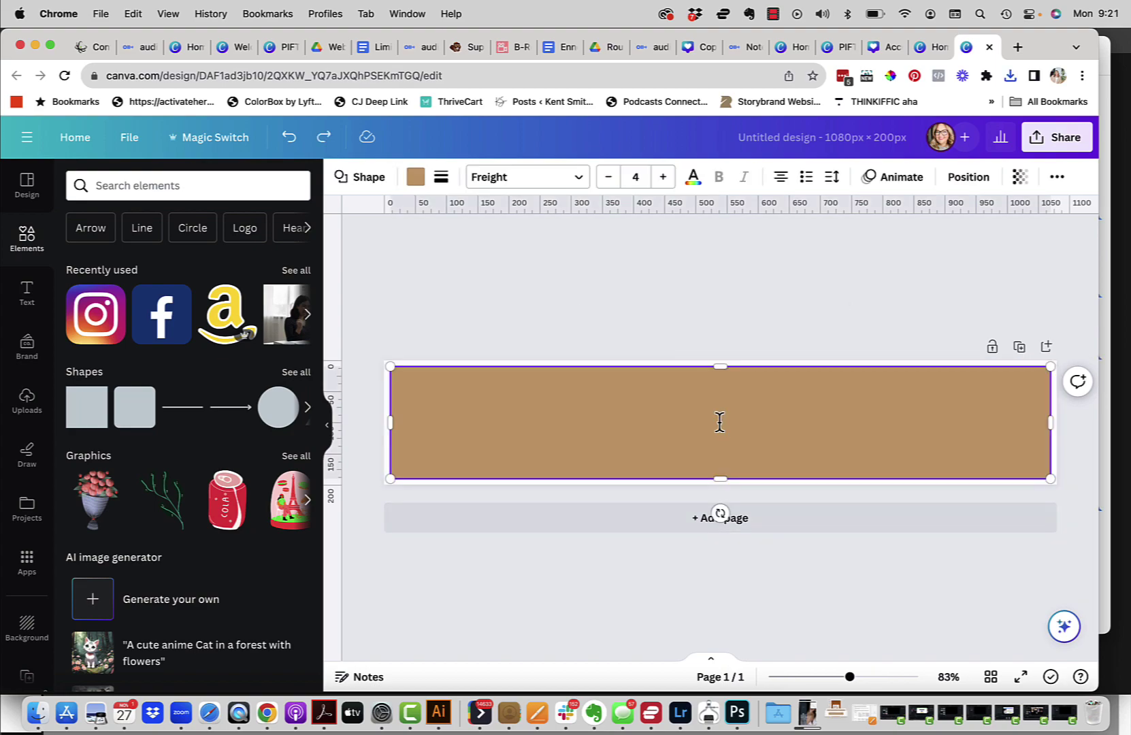
{"action": "double_click", "coordinate": [724, 422]}
{"action": "key", "text": "super+a"}
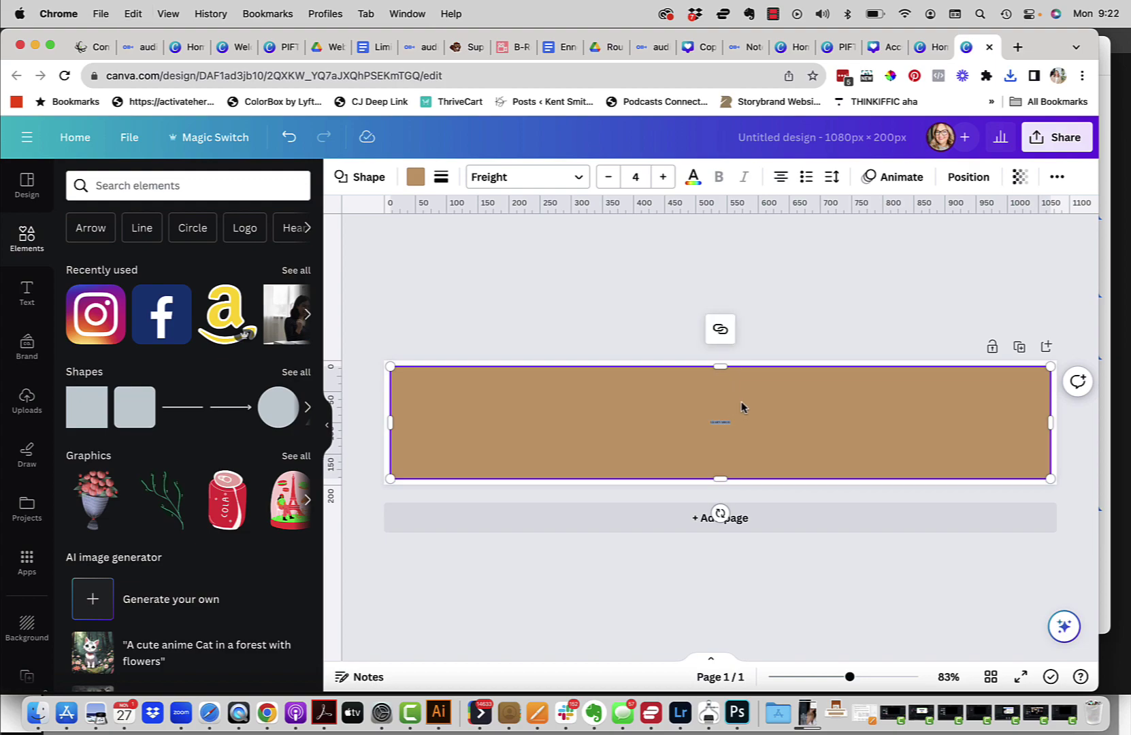
{"action": "left_click", "coordinate": [637, 176]}
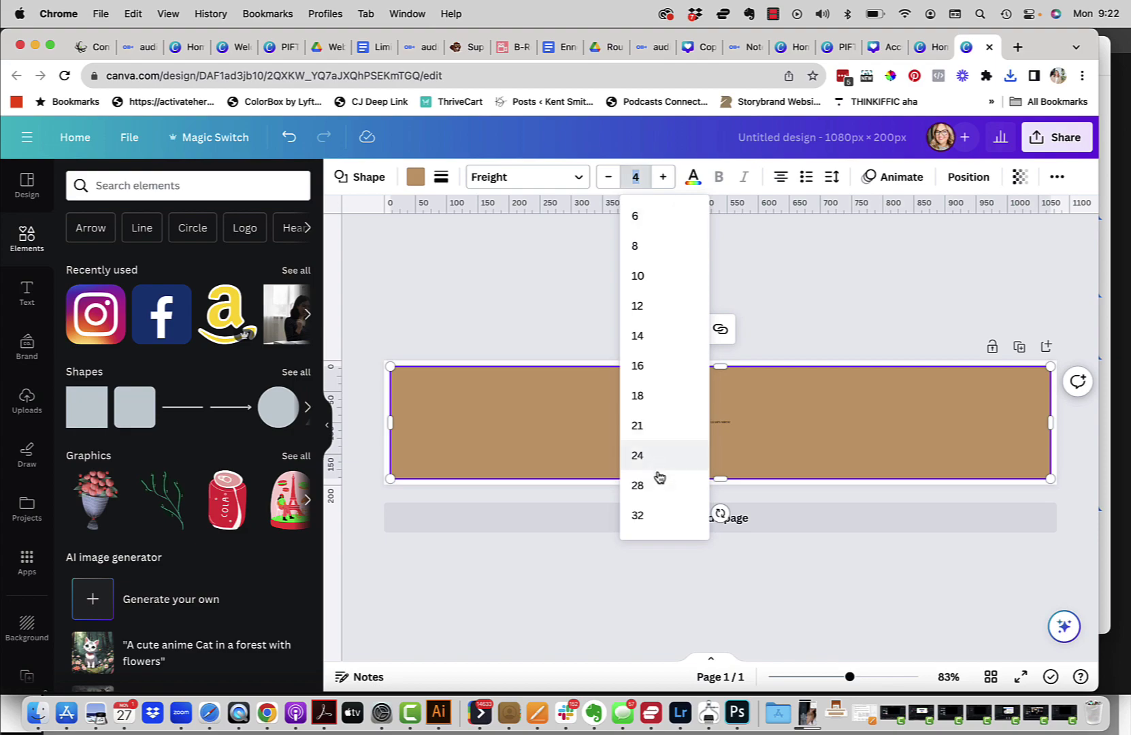
{"action": "scroll", "coordinate": [659, 483], "scroll_direction": "down", "scroll_amount": 3}
{"action": "left_click", "coordinate": [647, 515]}
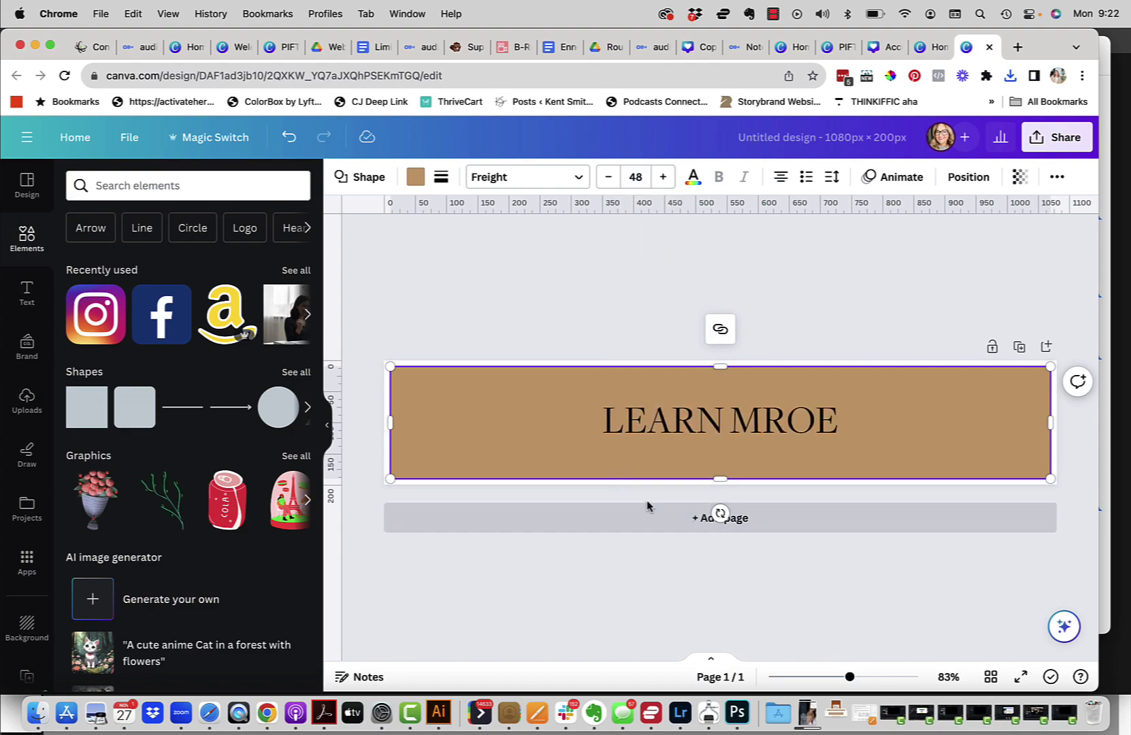
{"action": "left_click", "coordinate": [786, 422]}
{"action": "key", "text": "BackSpace"}
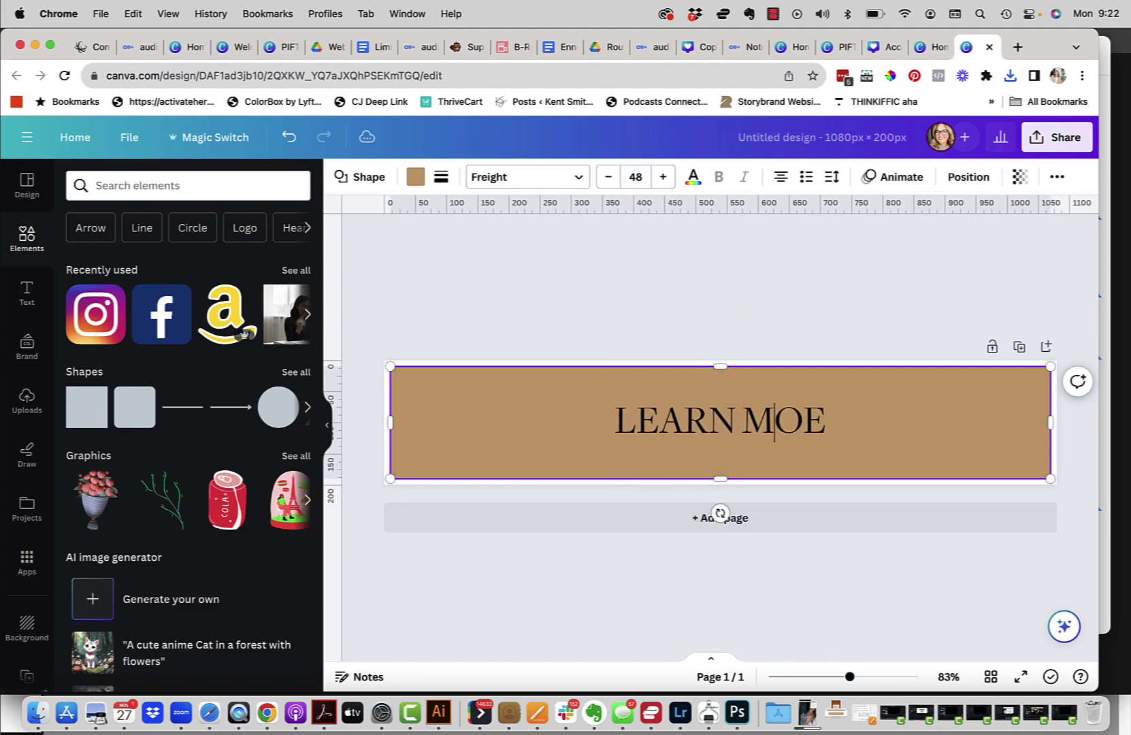
{"action": "type", "text": "R"}
{"action": "left_click_drag", "start_coordinate": [843, 424], "coordinate": [606, 431]}
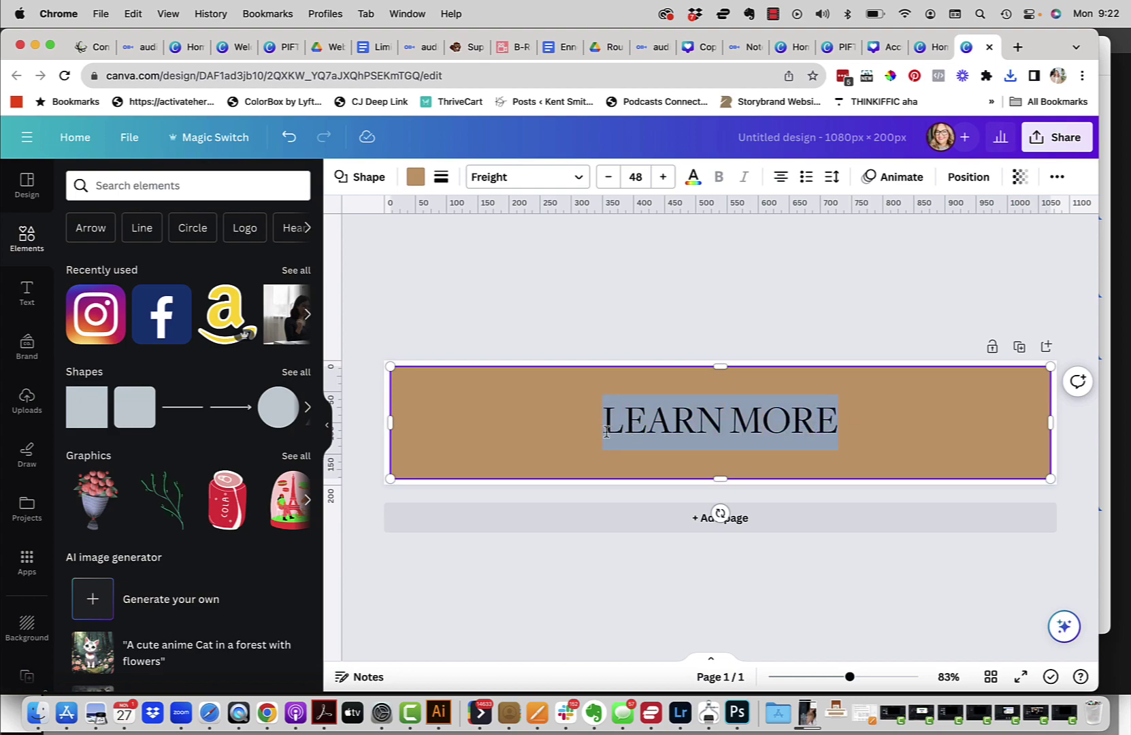
Step: Make the LEARN MORE text white with letter spacing 300
{"action": "left_click", "coordinate": [693, 176]}
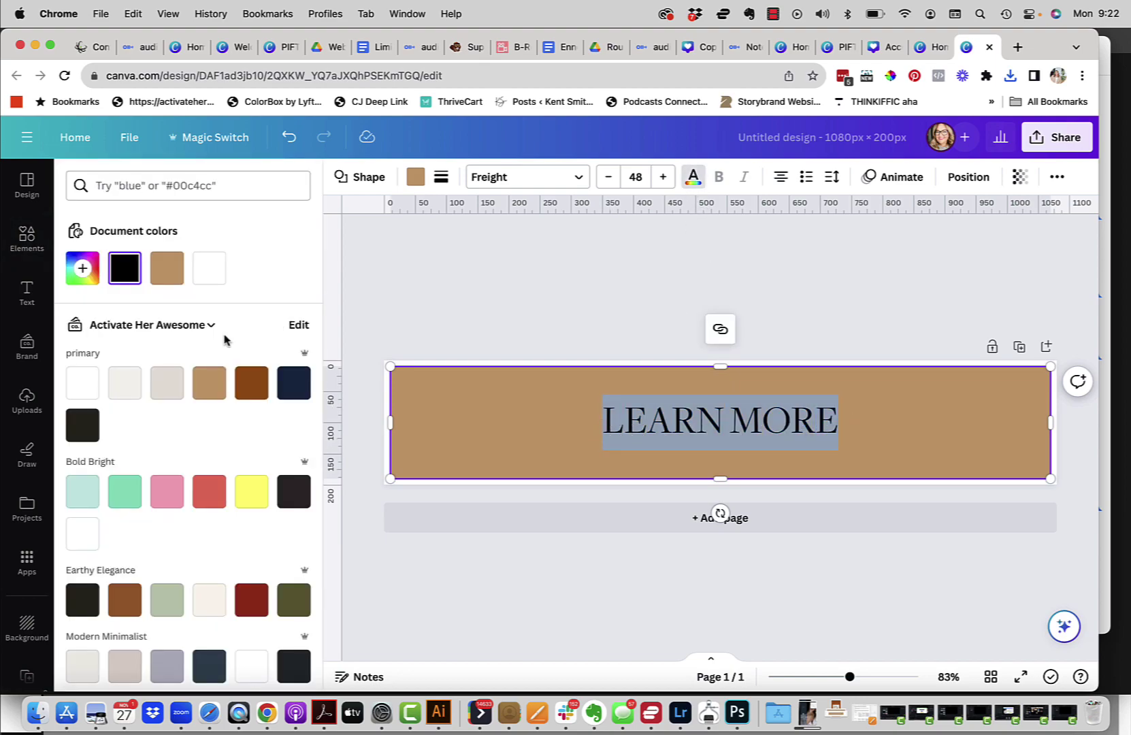
{"action": "left_click", "coordinate": [209, 268]}
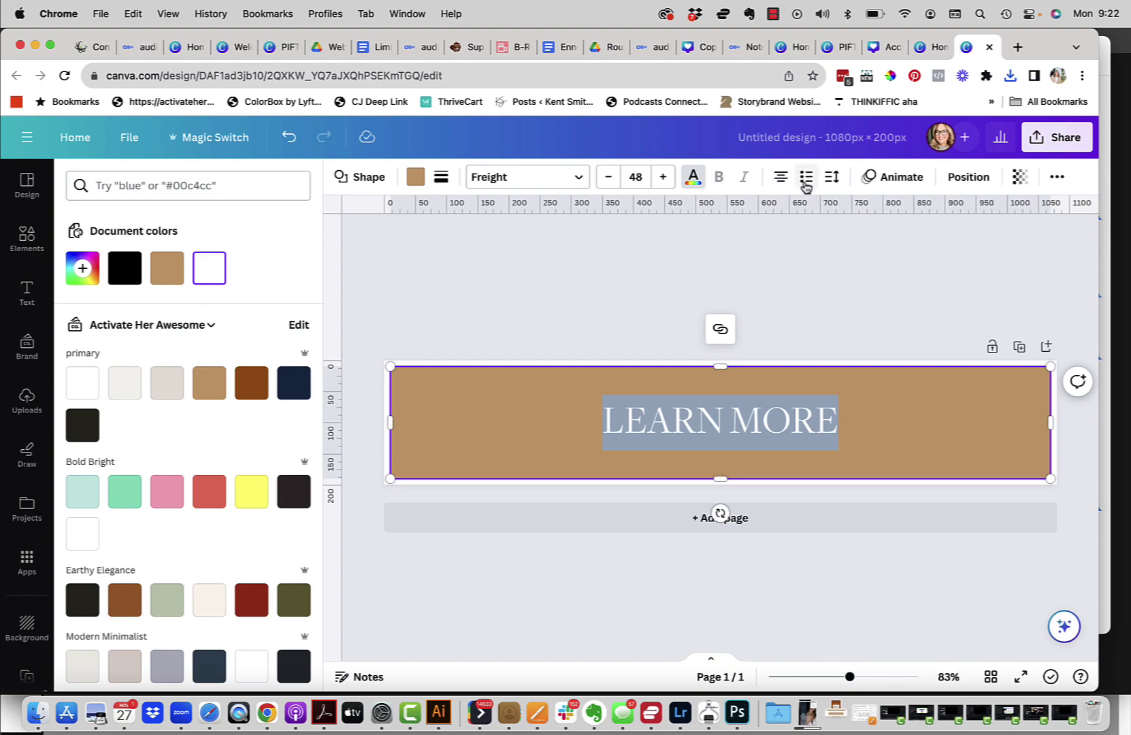
{"action": "left_click", "coordinate": [836, 180]}
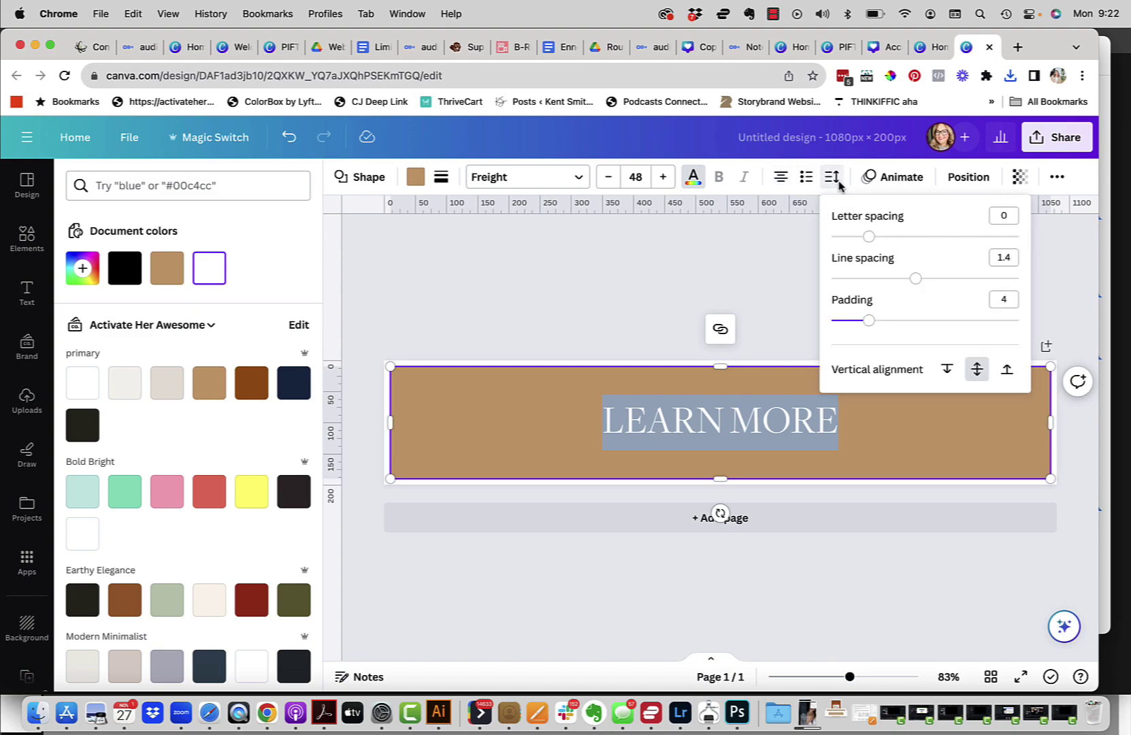
{"action": "left_click", "coordinate": [1011, 215]}
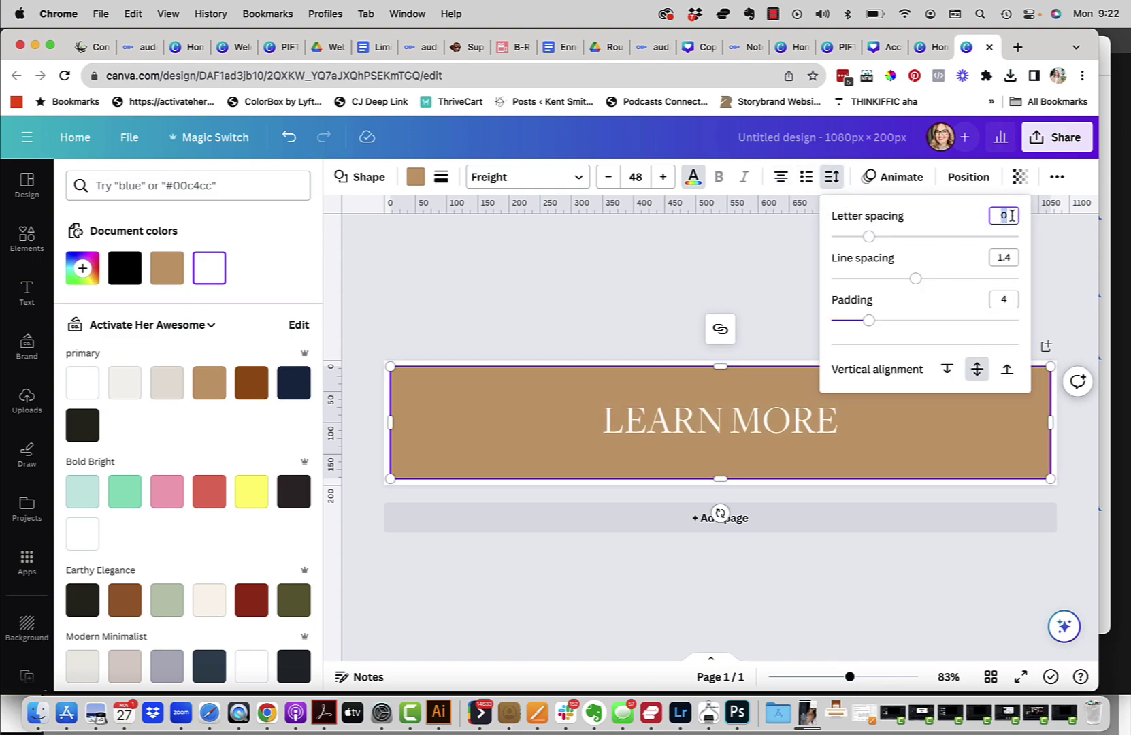
{"action": "type", "text": "300"}
{"action": "key", "text": "Return"}
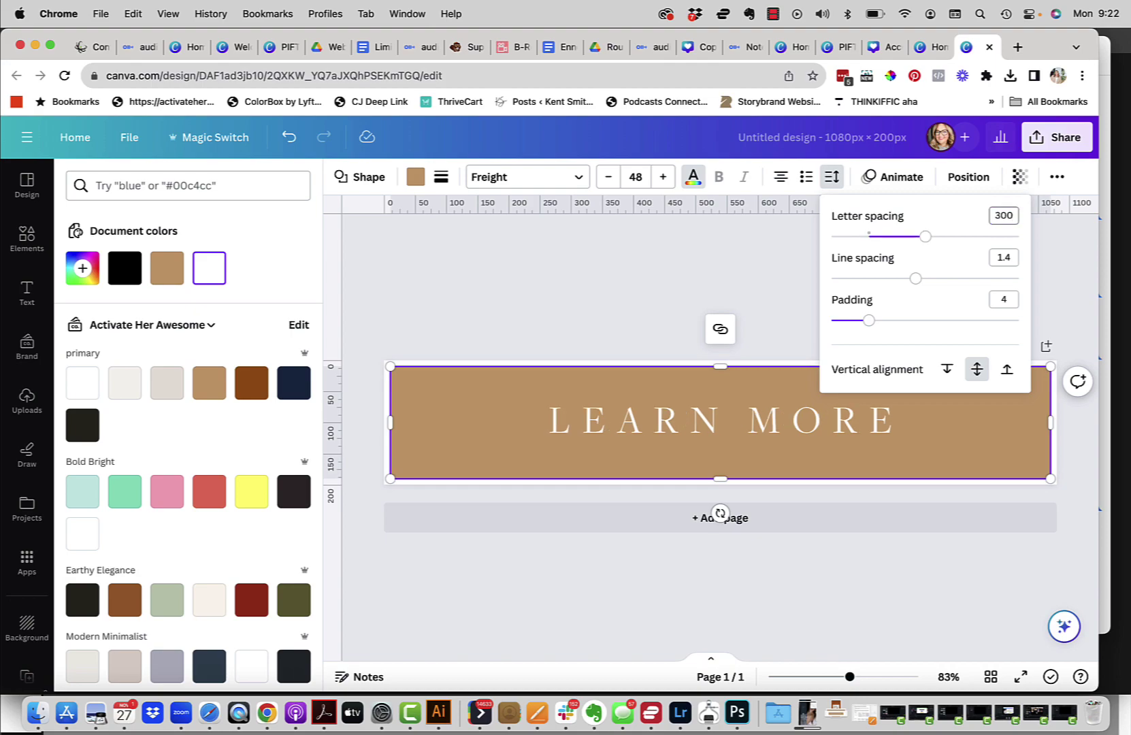
{"action": "left_click", "coordinate": [689, 294]}
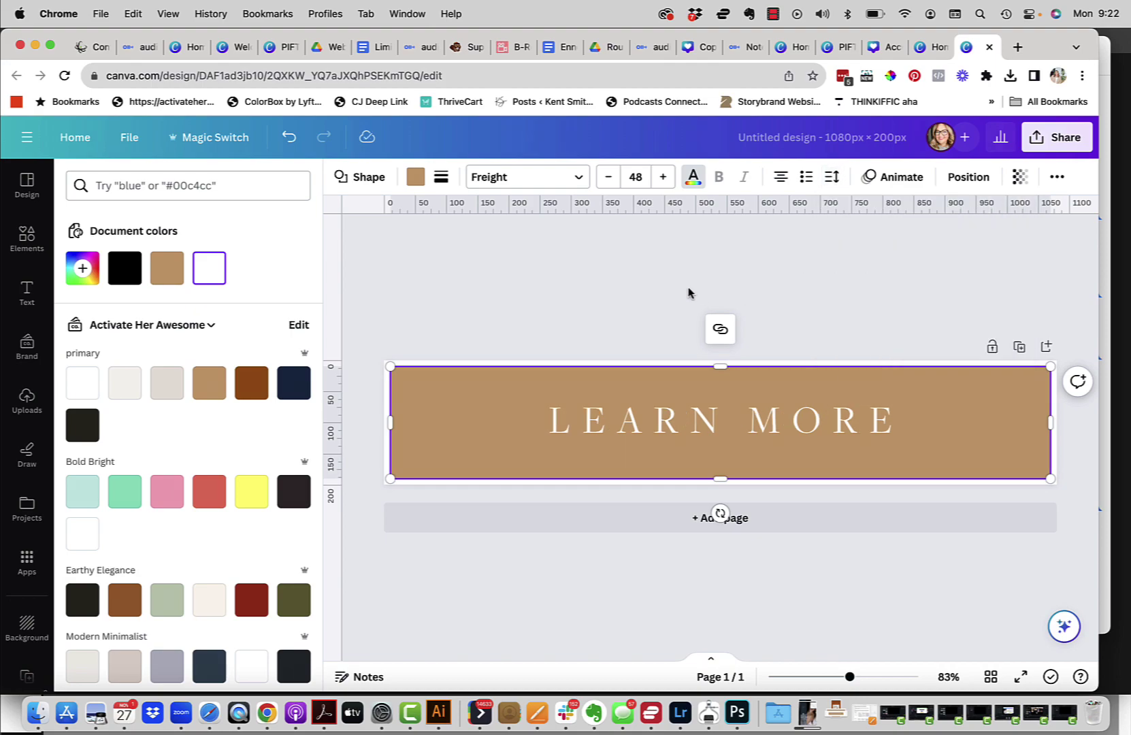
Step: Change the LEARN MORE font from Freight to Proxima Nova Bold
{"action": "left_click", "coordinate": [572, 177]}
{"action": "left_click", "coordinate": [217, 234]}
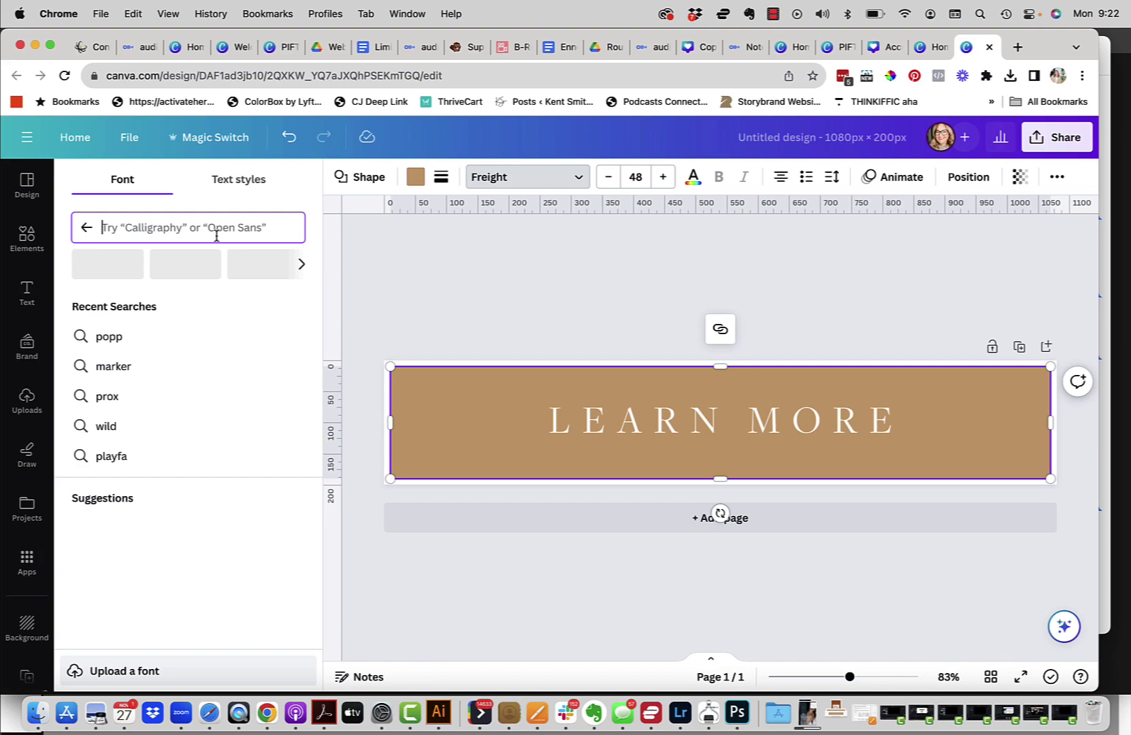
{"action": "type", "text": "prox"}
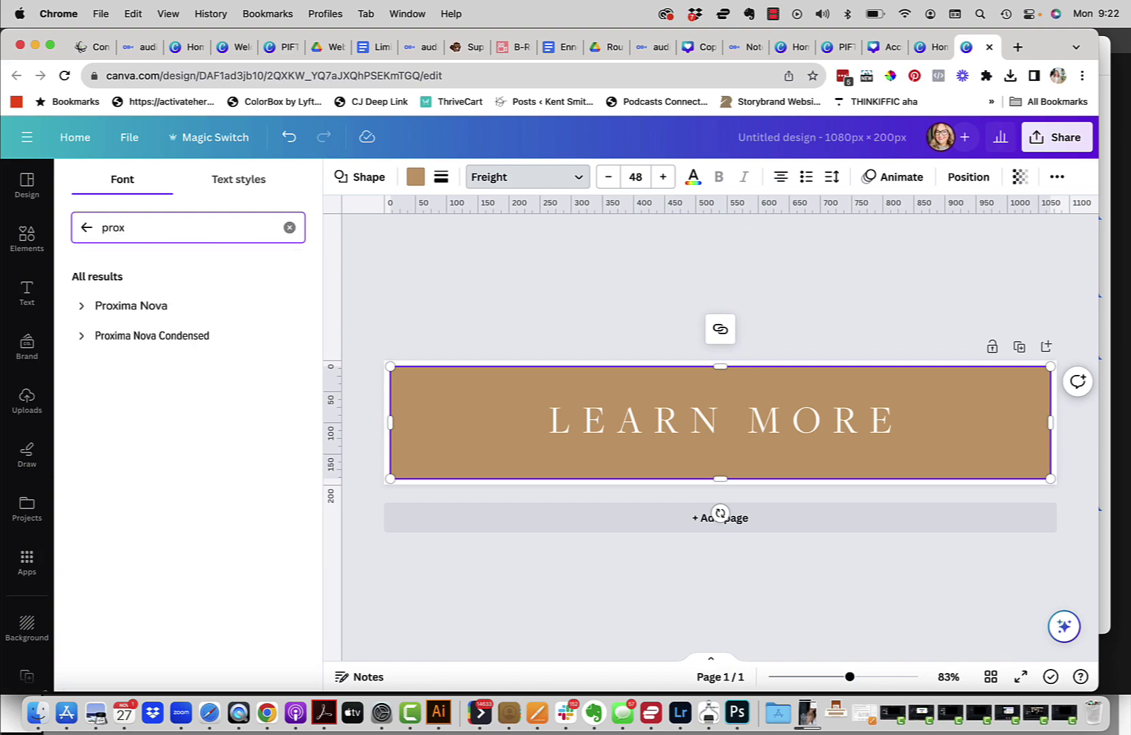
{"action": "left_click", "coordinate": [85, 307]}
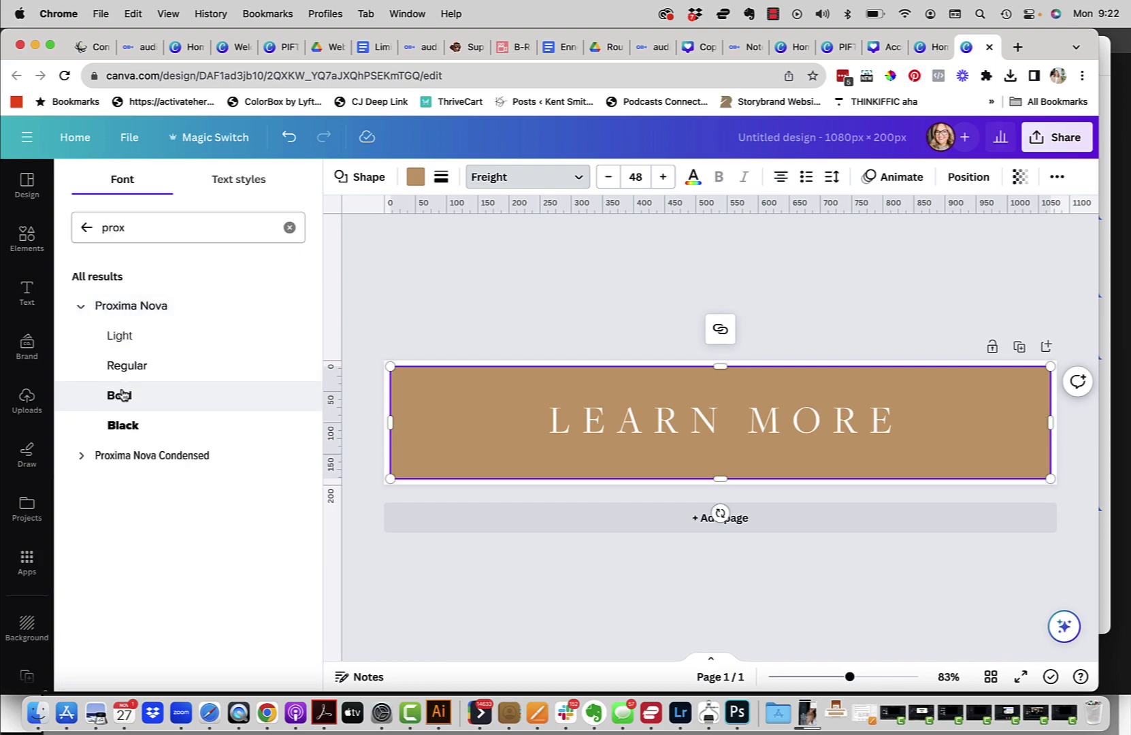
{"action": "left_click", "coordinate": [120, 399]}
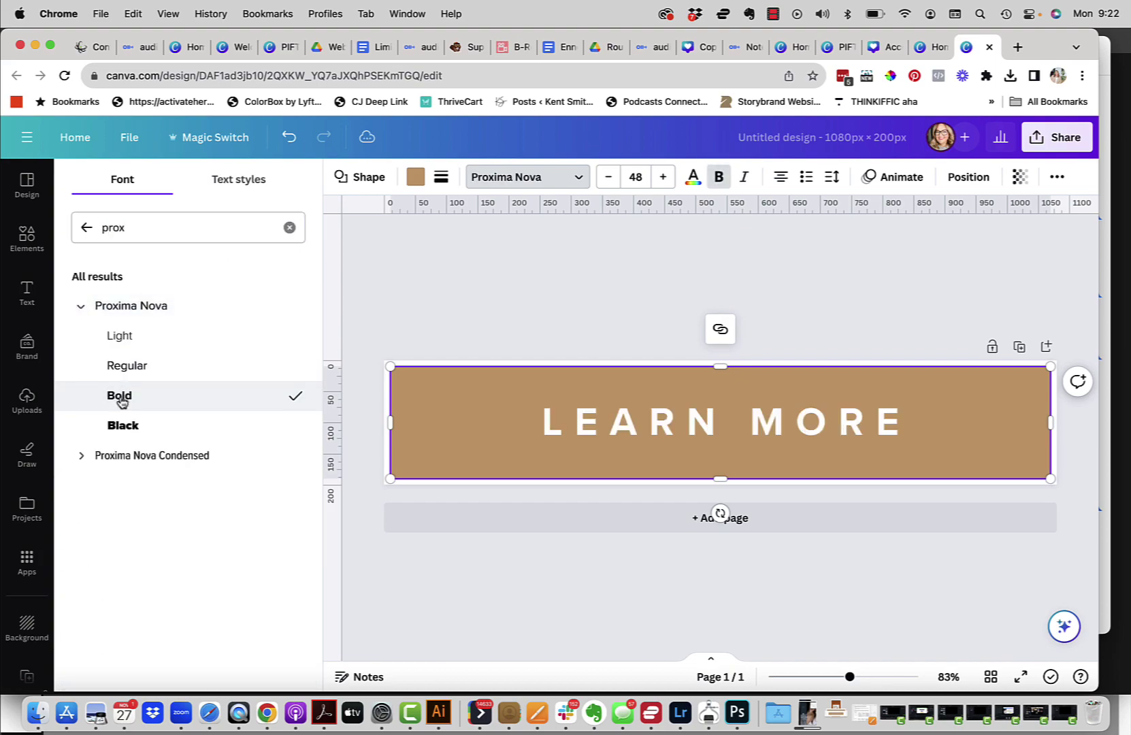
{"action": "left_click", "coordinate": [508, 292]}
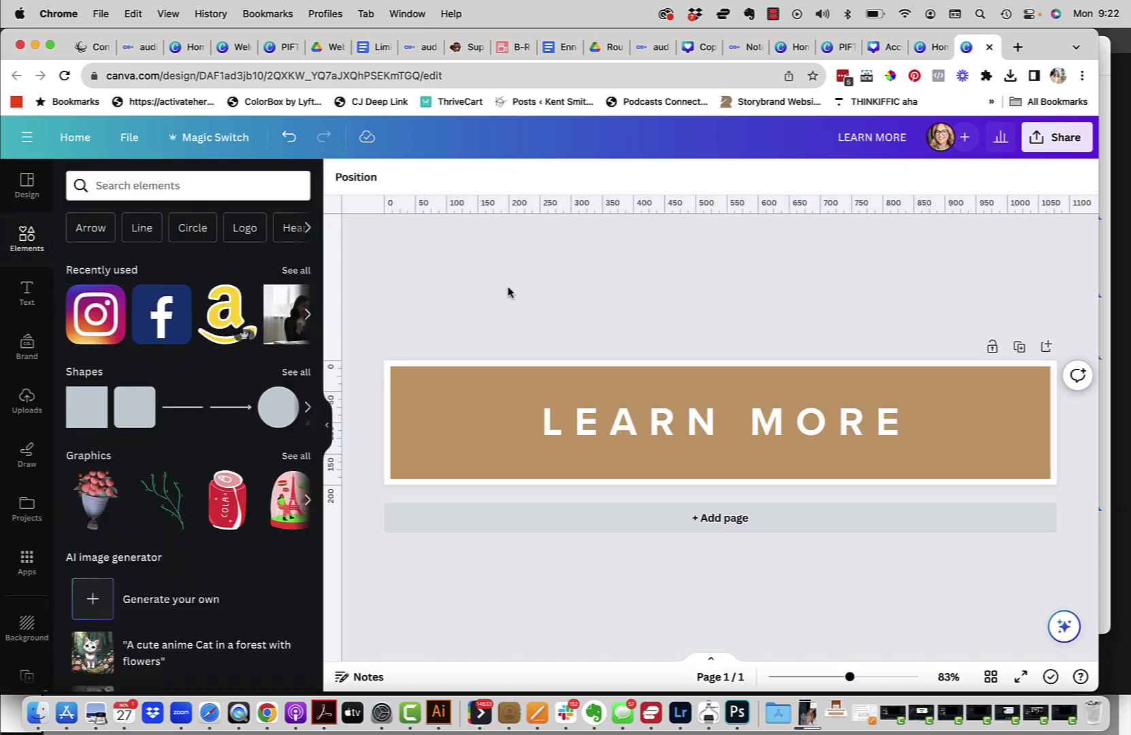
Step: Fill the LEARN MORE button with dark brown #aa5d07 and compare it with the Access Training slide
{"action": "left_click", "coordinate": [496, 381]}
{"action": "left_click", "coordinate": [532, 298]}
{"action": "left_click", "coordinate": [493, 398]}
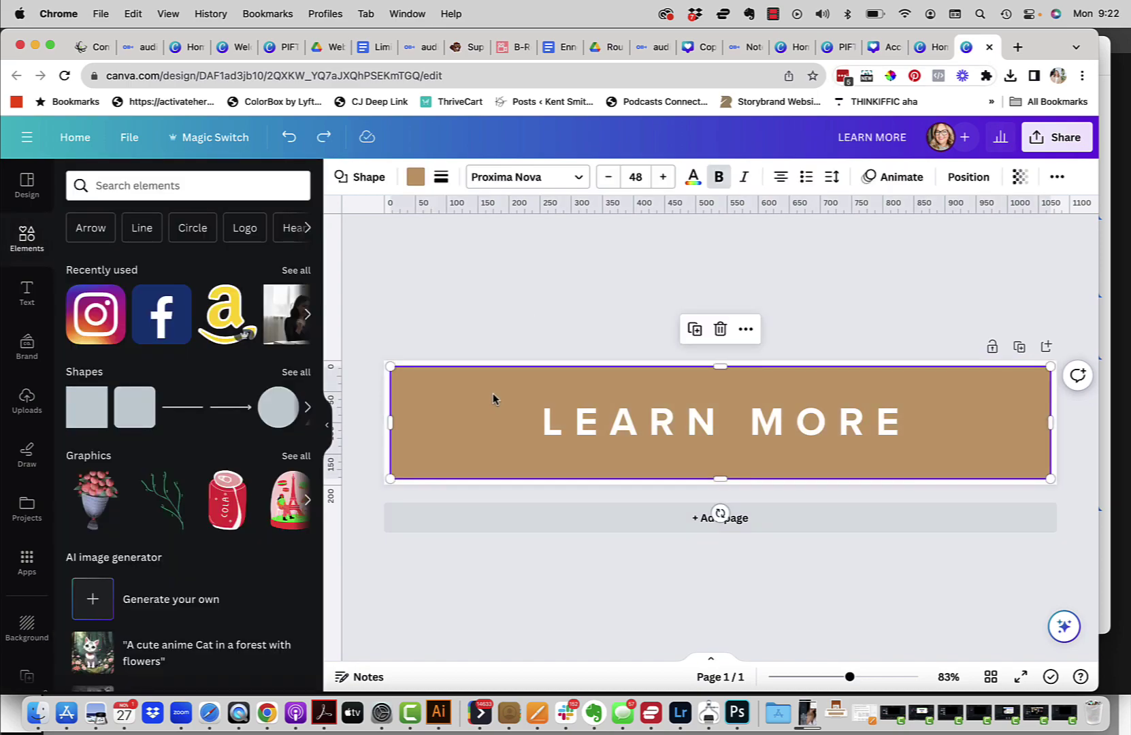
{"action": "left_click", "coordinate": [415, 178]}
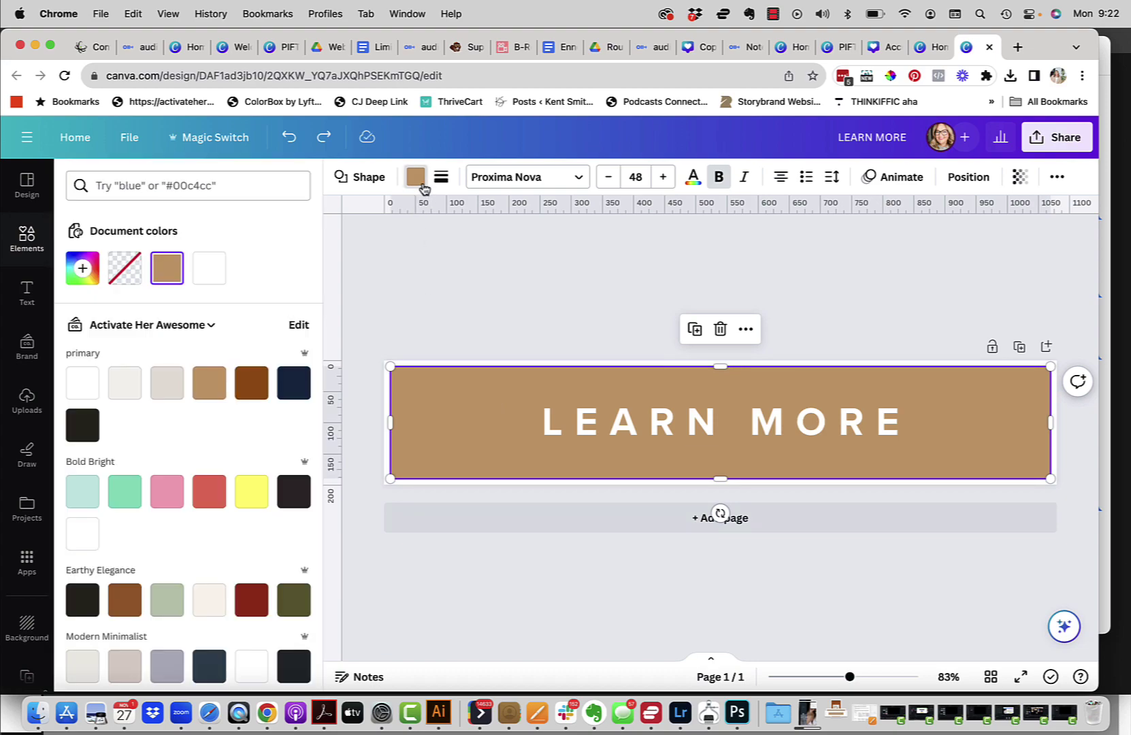
{"action": "left_click", "coordinate": [257, 400]}
{"action": "key", "text": "Escape"}
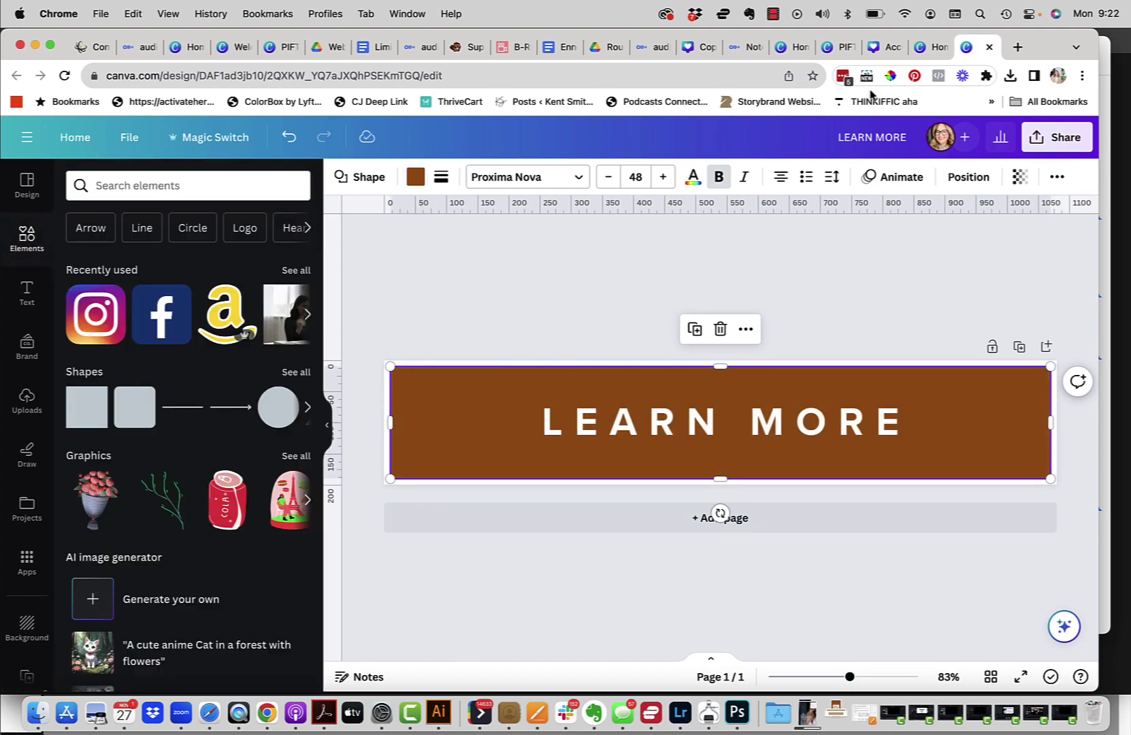
{"action": "left_click", "coordinate": [885, 47]}
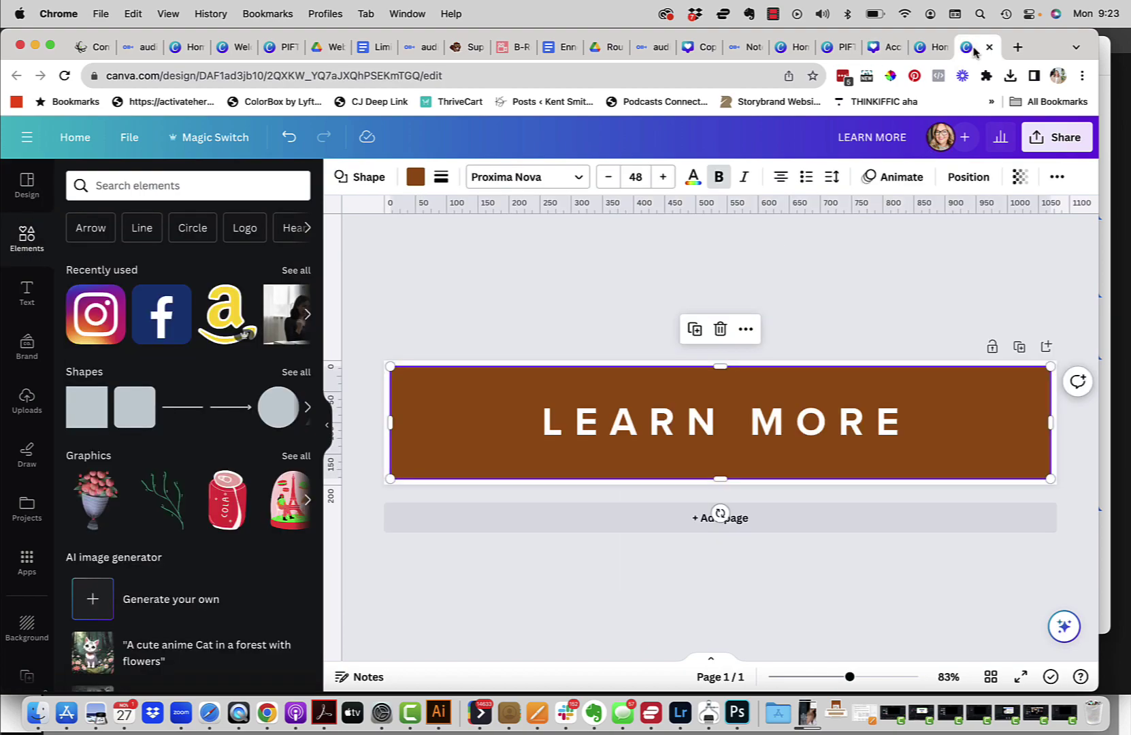
Step: Download the LEARN MORE button design as a PNG, saved as LEARN MORE (2).png
{"action": "left_click", "coordinate": [969, 47]}
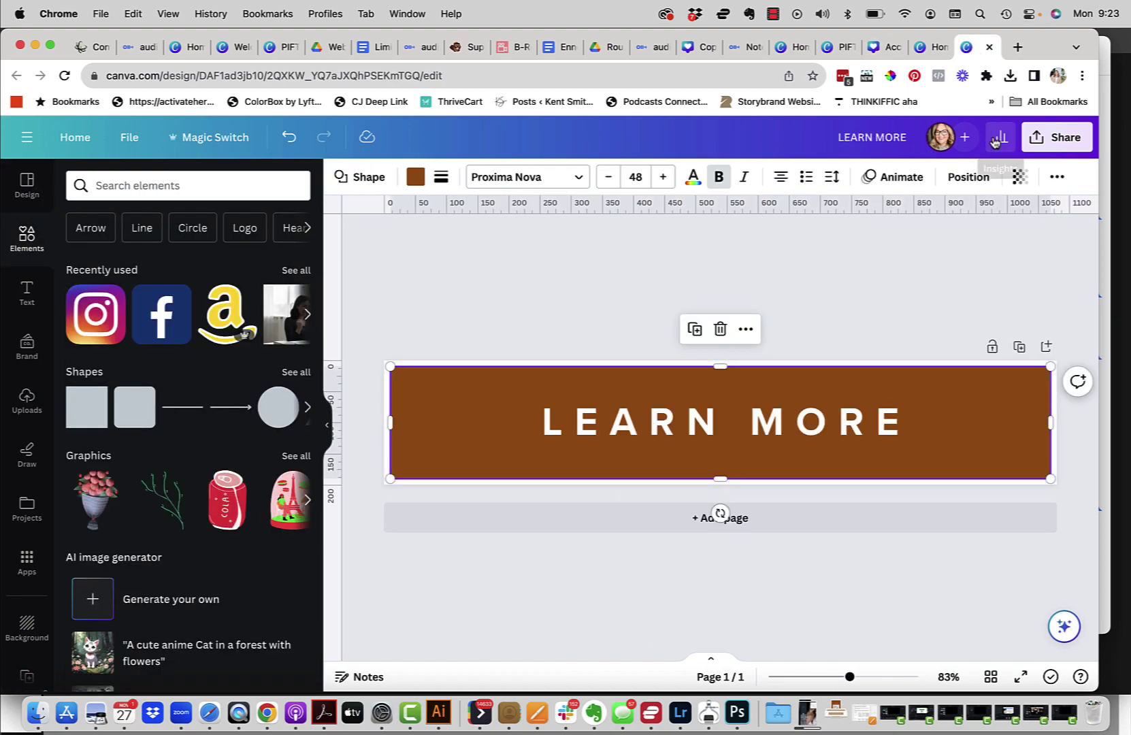
{"action": "left_click", "coordinate": [1048, 139]}
{"action": "left_click", "coordinate": [889, 514]}
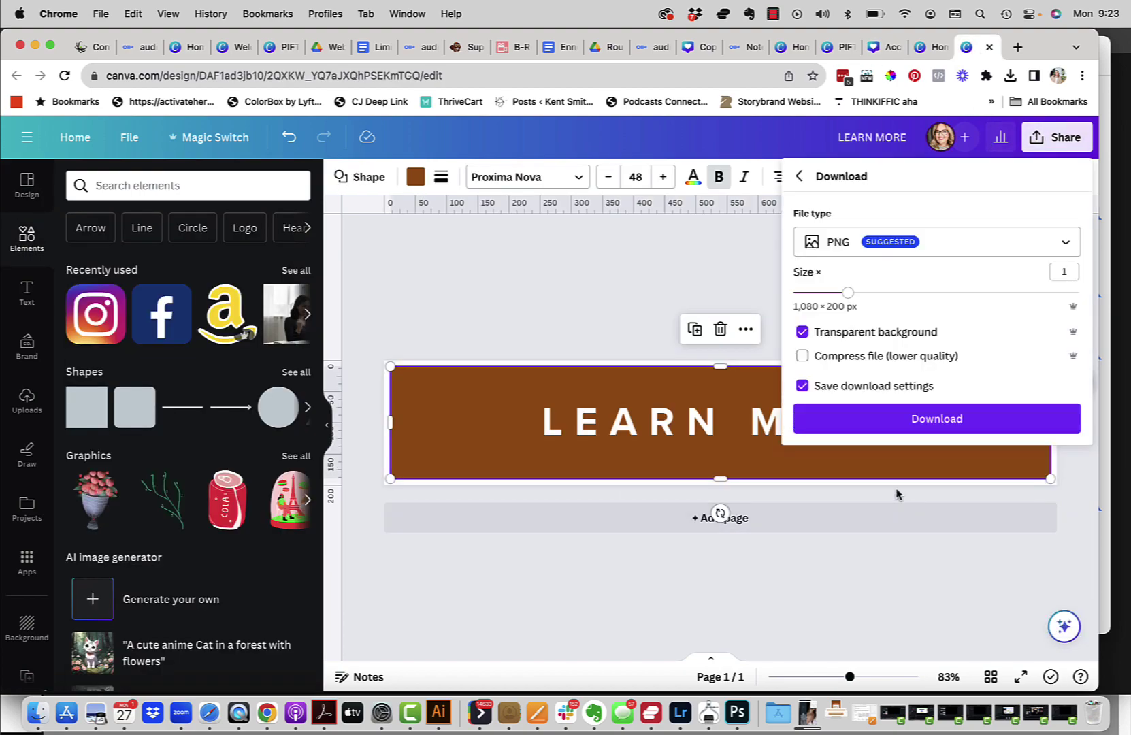
{"action": "left_click", "coordinate": [823, 333]}
{"action": "left_click", "coordinate": [863, 425]}
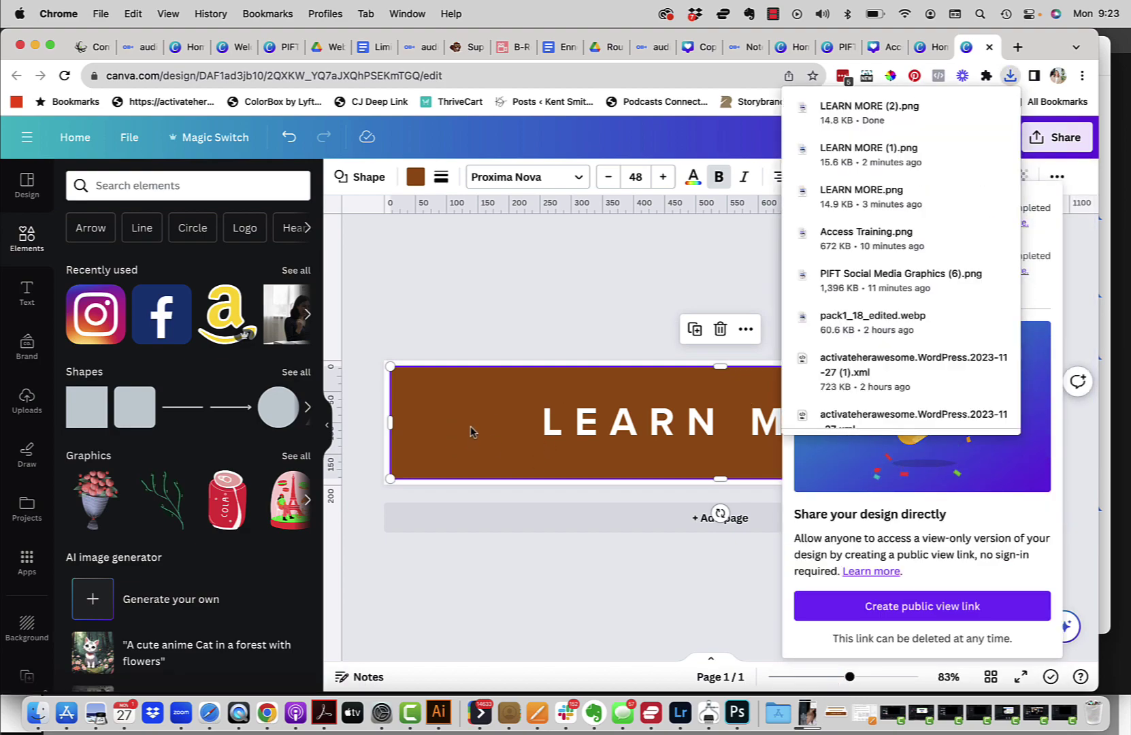
{"action": "left_click", "coordinate": [518, 303]}
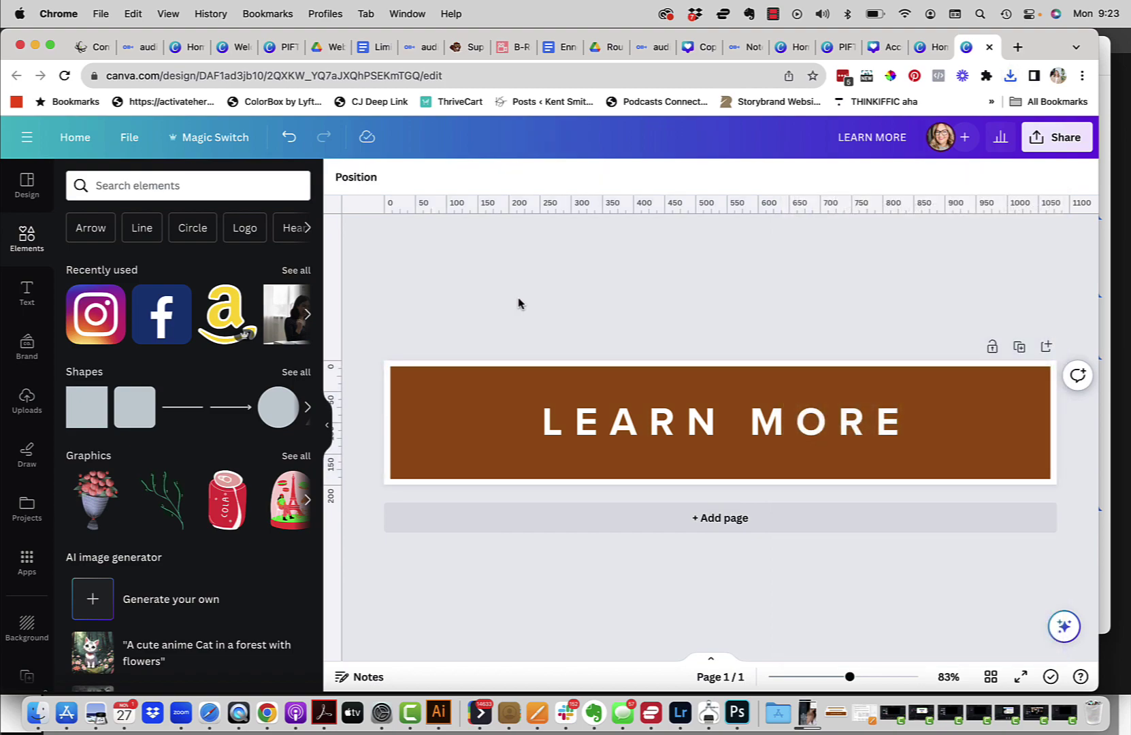
Step: Shrink the LEARN MORE box to about 761 × 115 and reposition it on the page
{"action": "left_click", "coordinate": [481, 455]}
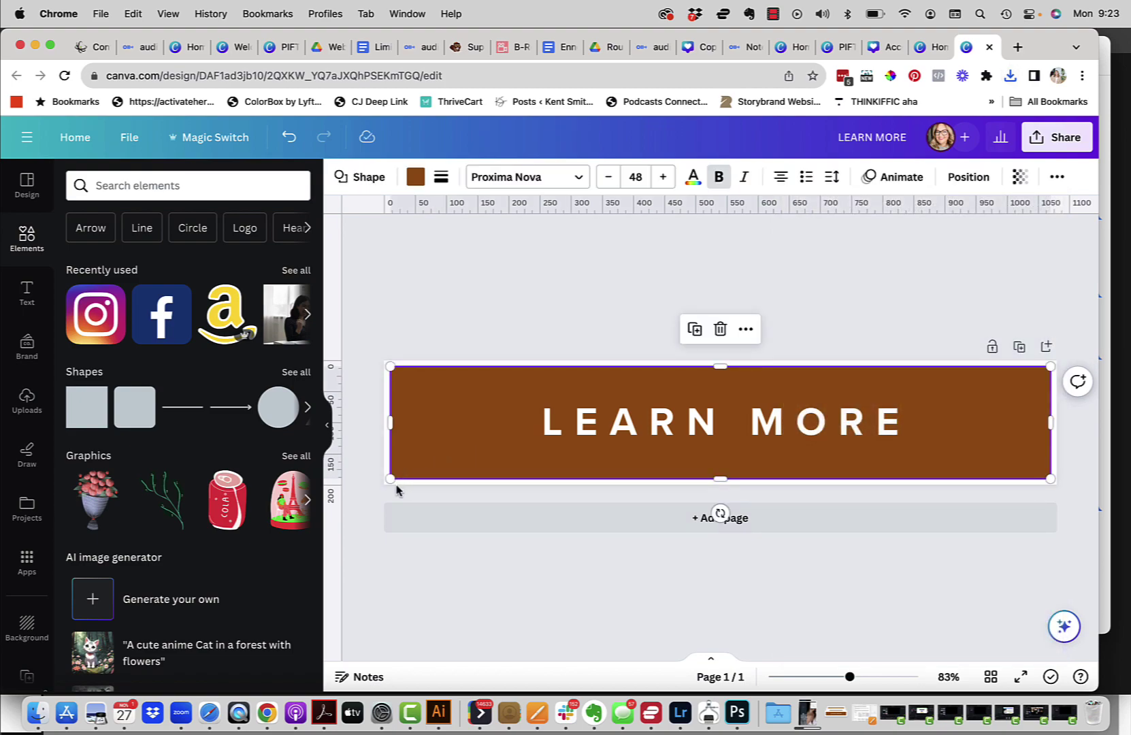
{"action": "left_click_drag", "start_coordinate": [389, 480], "coordinate": [576, 437]}
{"action": "left_click_drag", "start_coordinate": [651, 414], "coordinate": [587, 434]}
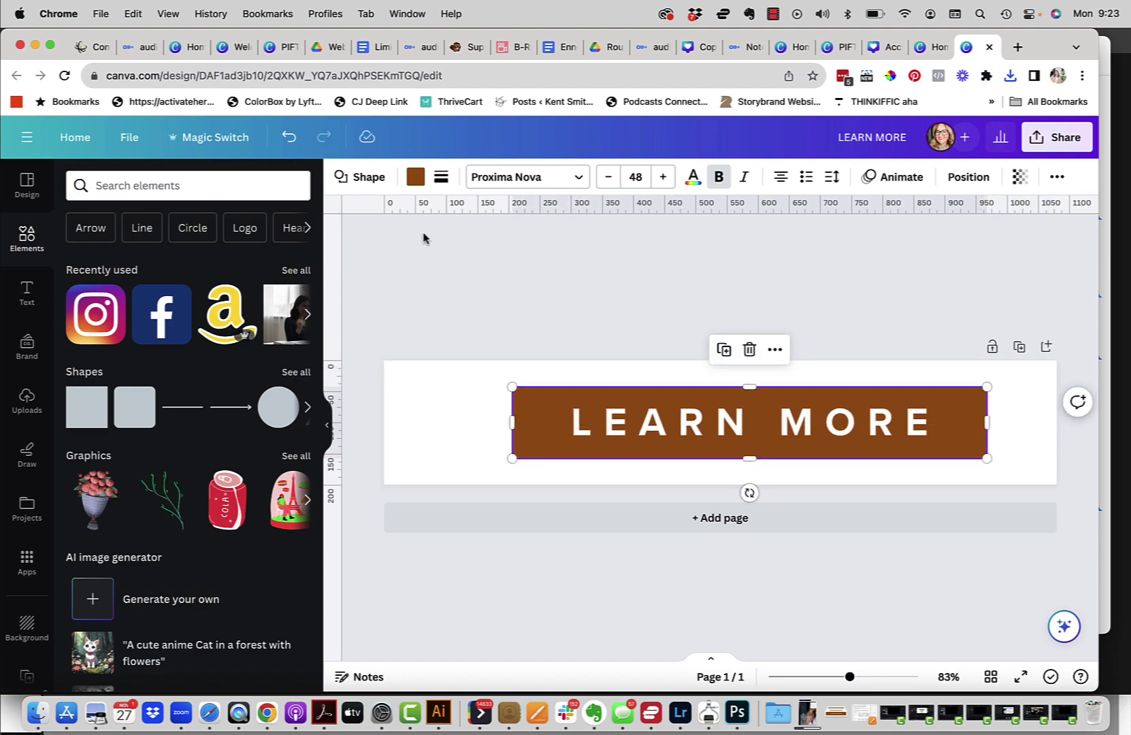
Step: Give the box a solid white border of weight 3
{"action": "left_click", "coordinate": [441, 178]}
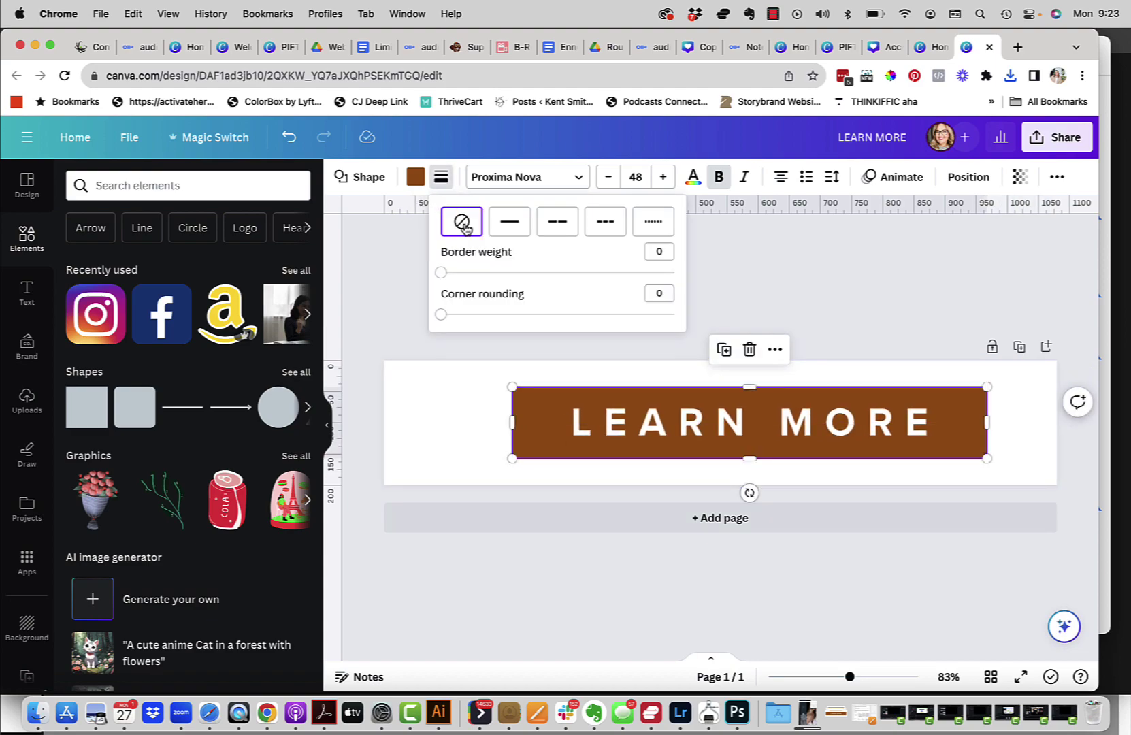
{"action": "left_click", "coordinate": [510, 225]}
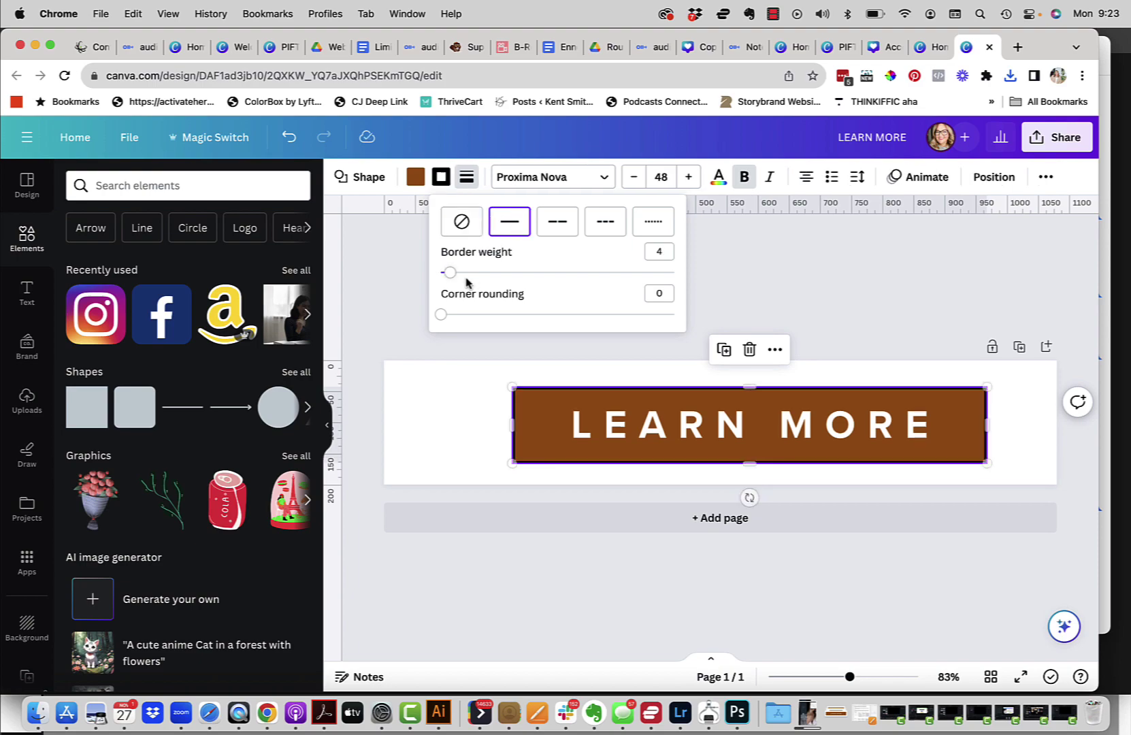
{"action": "left_click_drag", "start_coordinate": [450, 276], "coordinate": [447, 273]}
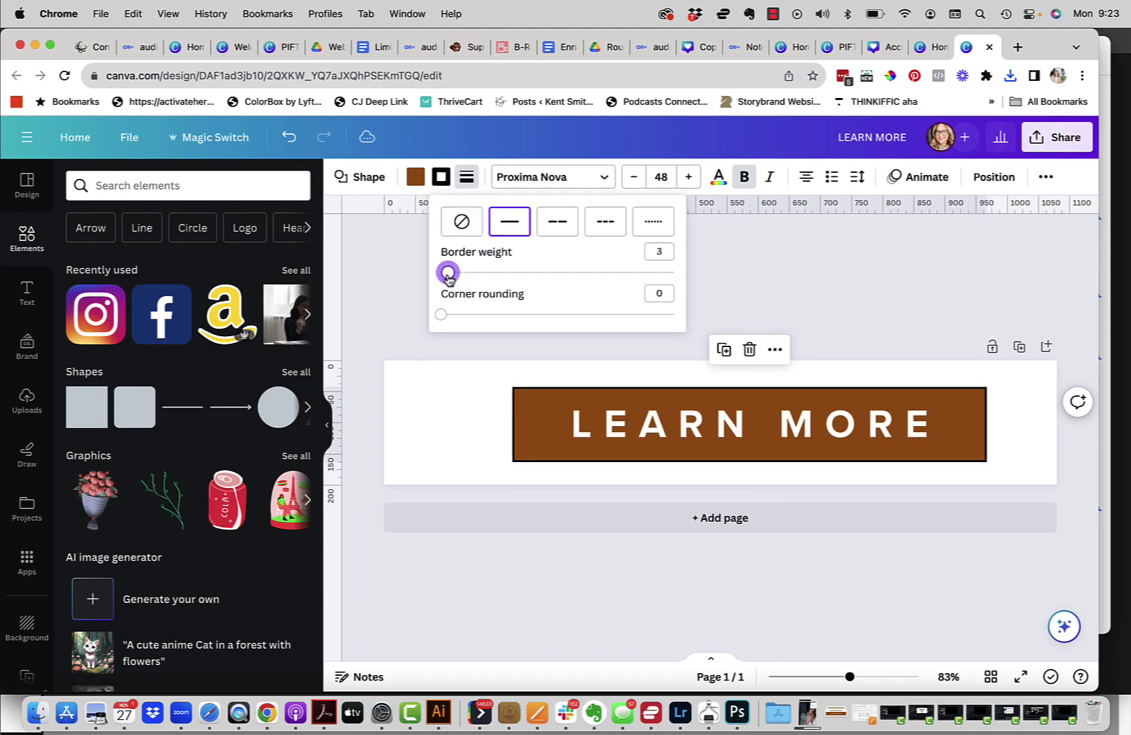
{"action": "left_click", "coordinate": [441, 178]}
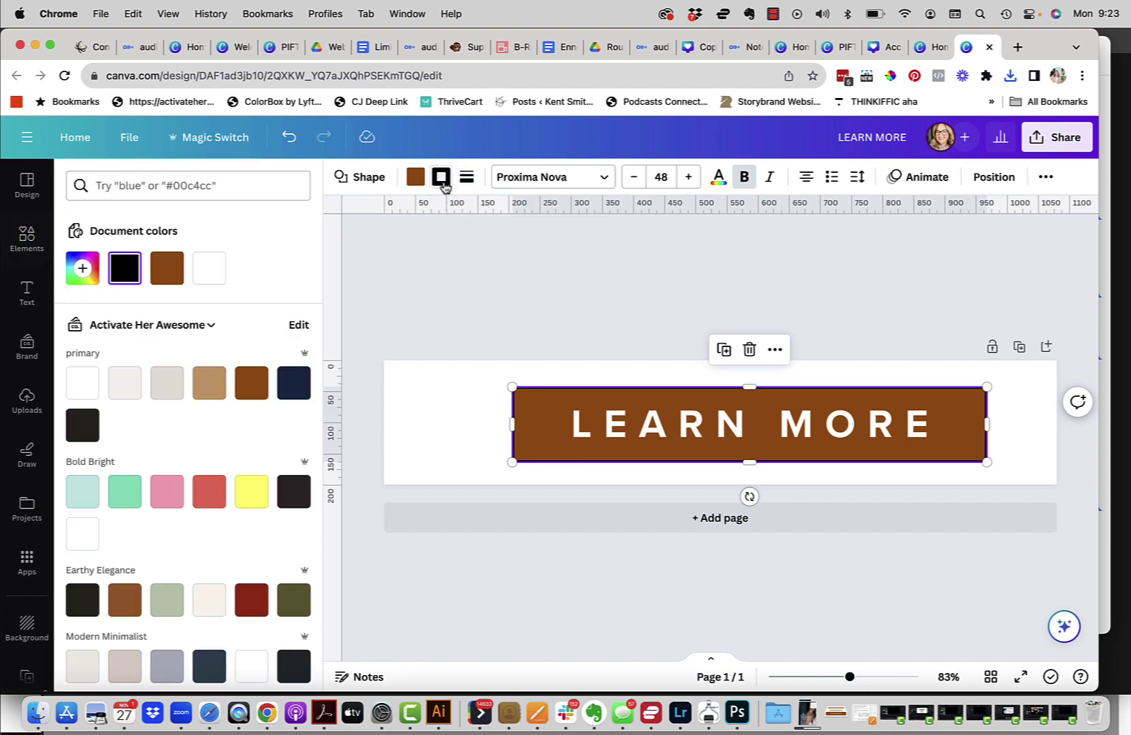
{"action": "left_click", "coordinate": [212, 272]}
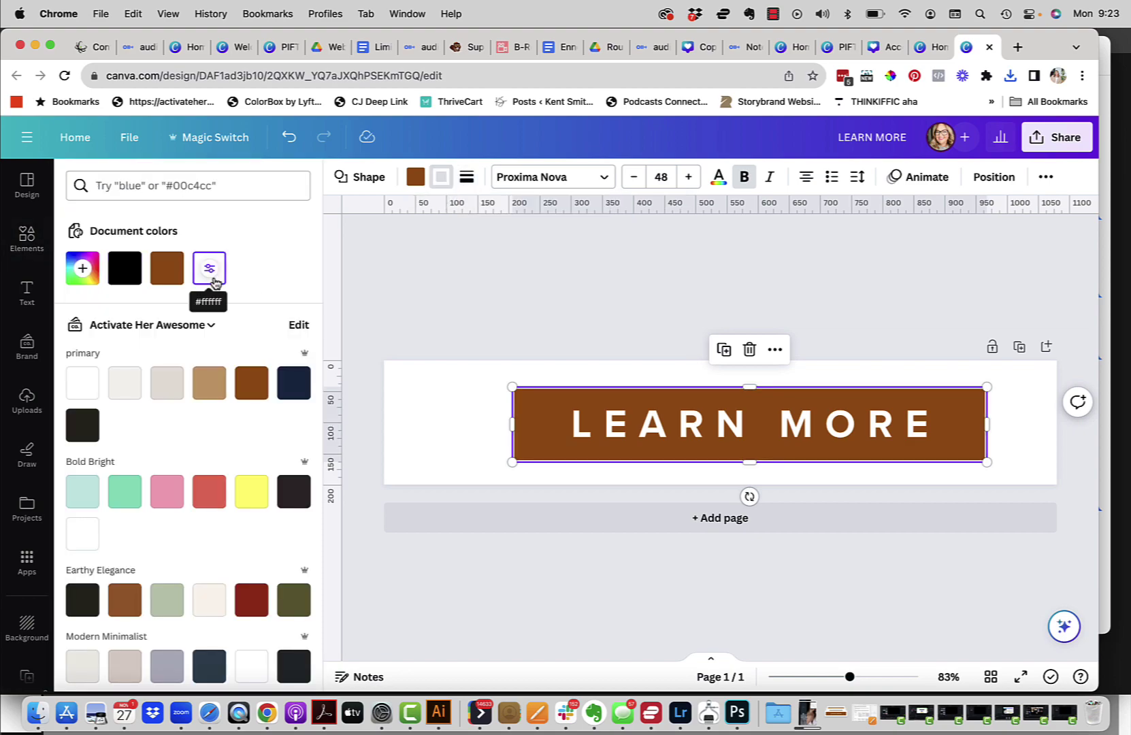
Step: Reduce the LEARN MORE text size from 48 to 38
{"action": "left_click", "coordinate": [444, 282]}
{"action": "left_click", "coordinate": [628, 427]}
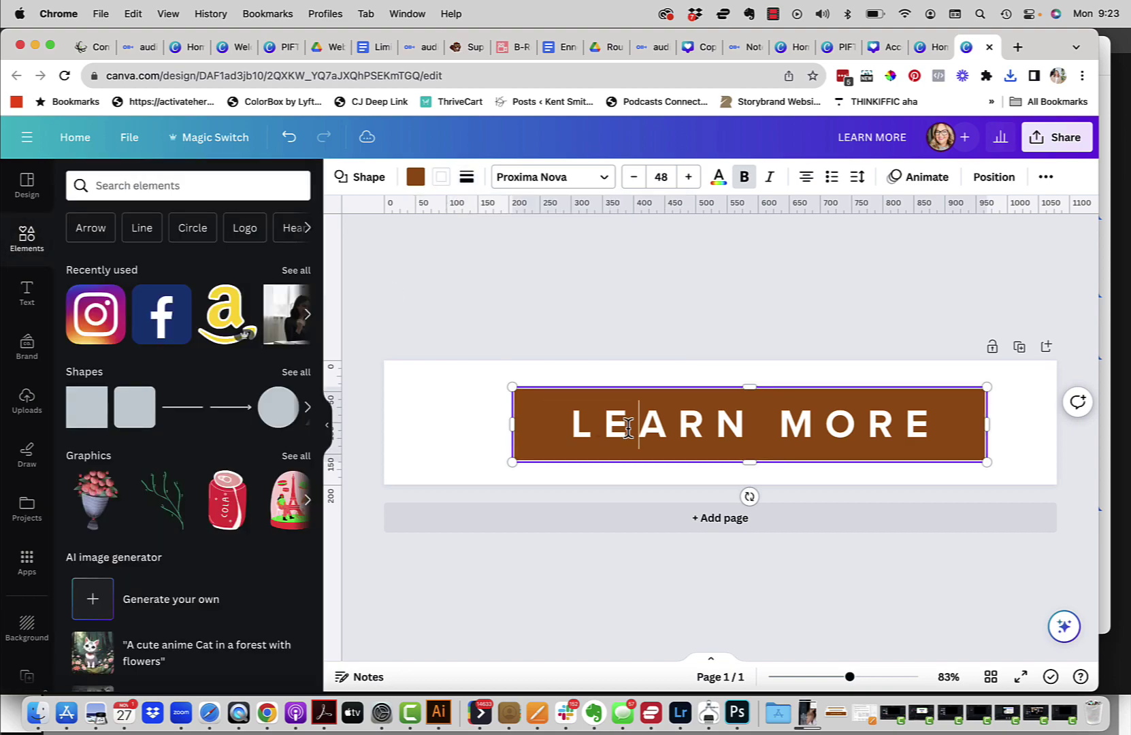
{"action": "triple_click", "coordinate": [628, 427]}
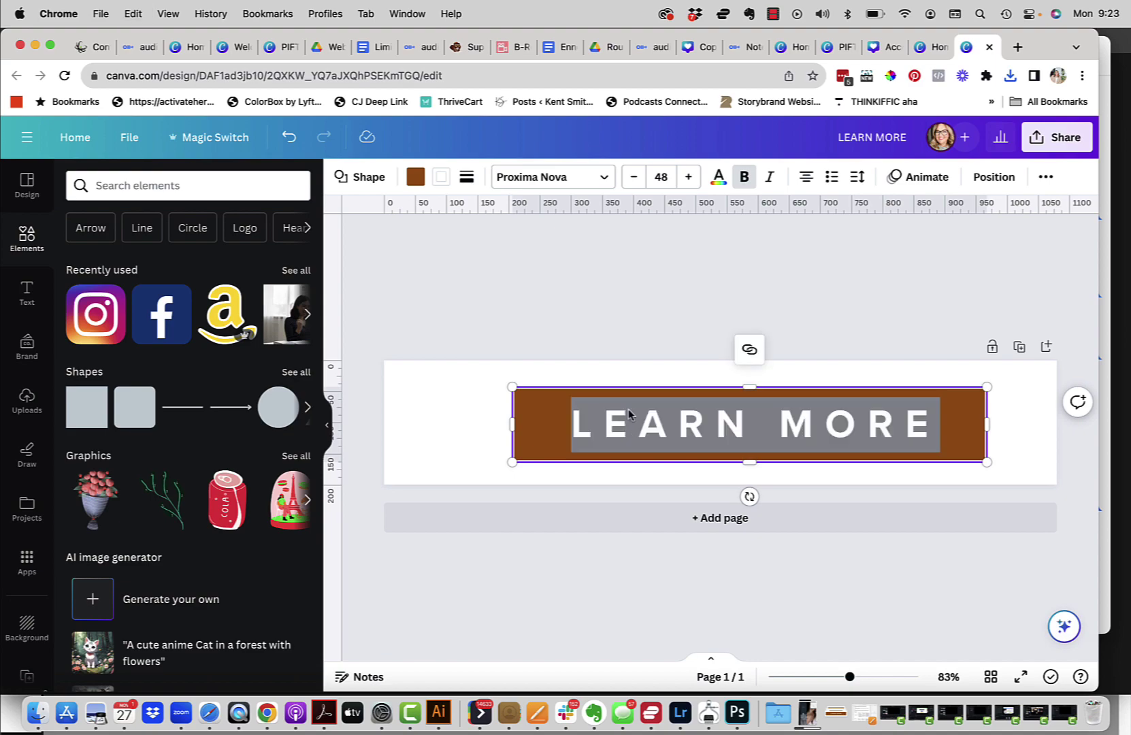
{"action": "left_click", "coordinate": [634, 179]}
{"action": "left_click", "coordinate": [635, 178]}
{"action": "double_click", "coordinate": [634, 178]}
{"action": "double_click", "coordinate": [634, 179]}
{"action": "double_click", "coordinate": [634, 178]}
{"action": "double_click", "coordinate": [634, 178]}
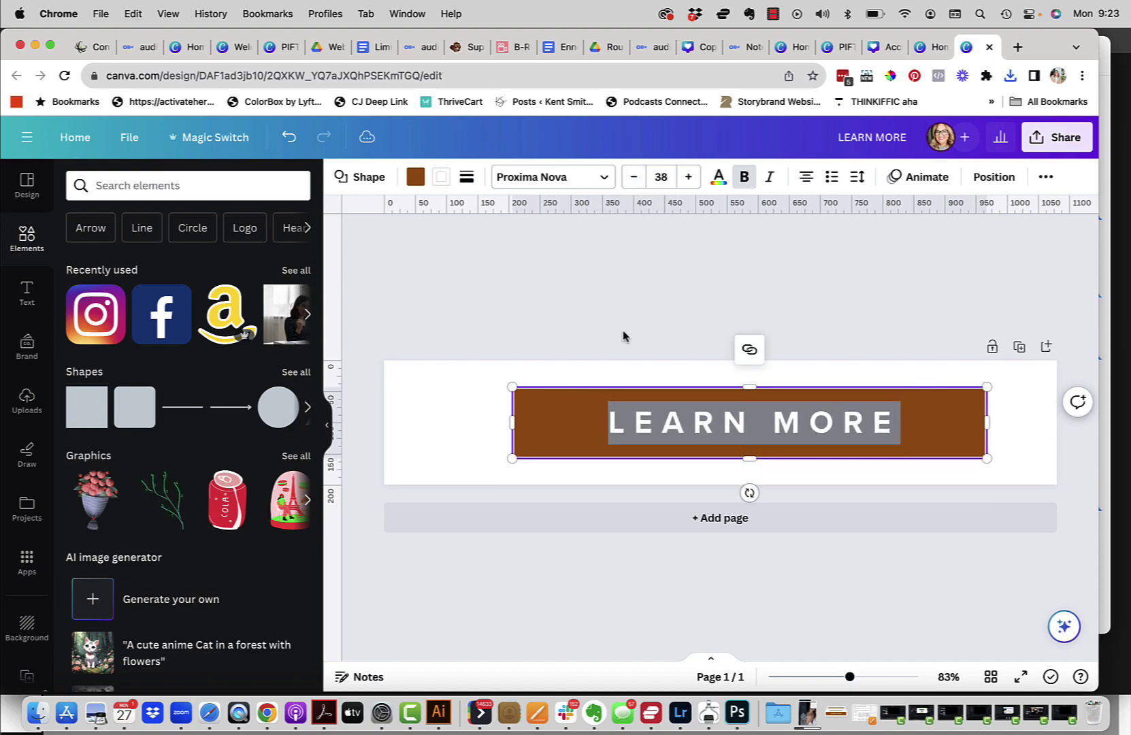
Step: Shift the brown button left so it sits centred on the page
{"action": "left_click", "coordinate": [621, 337]}
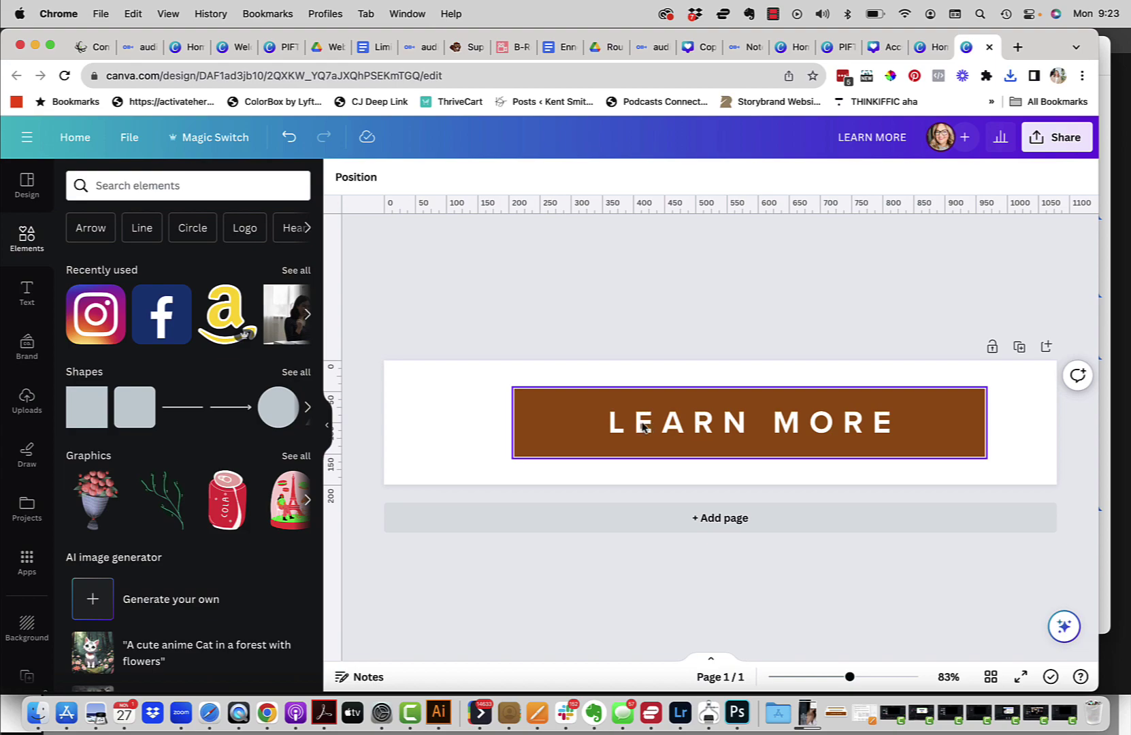
{"action": "mouse_move", "coordinate": [642, 427]}
{"action": "left_mouse_down"}
{"action": "mouse_move", "coordinate": [597, 421]}
{"action": "mouse_move", "coordinate": [628, 419]}
{"action": "left_mouse_up"}
{"action": "left_click", "coordinate": [714, 333]}
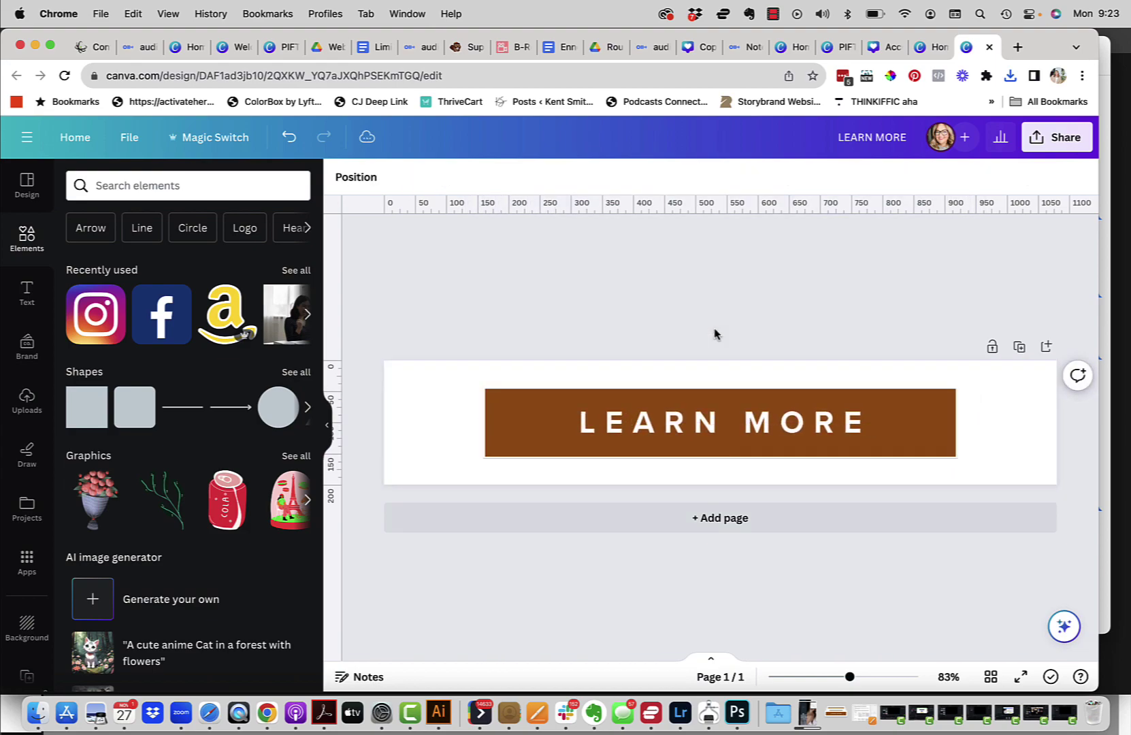
Step: Download the LEARN MORE button as a transparent-background PNG, saved as LEARN MORE (3).png
{"action": "left_click", "coordinate": [1057, 136]}
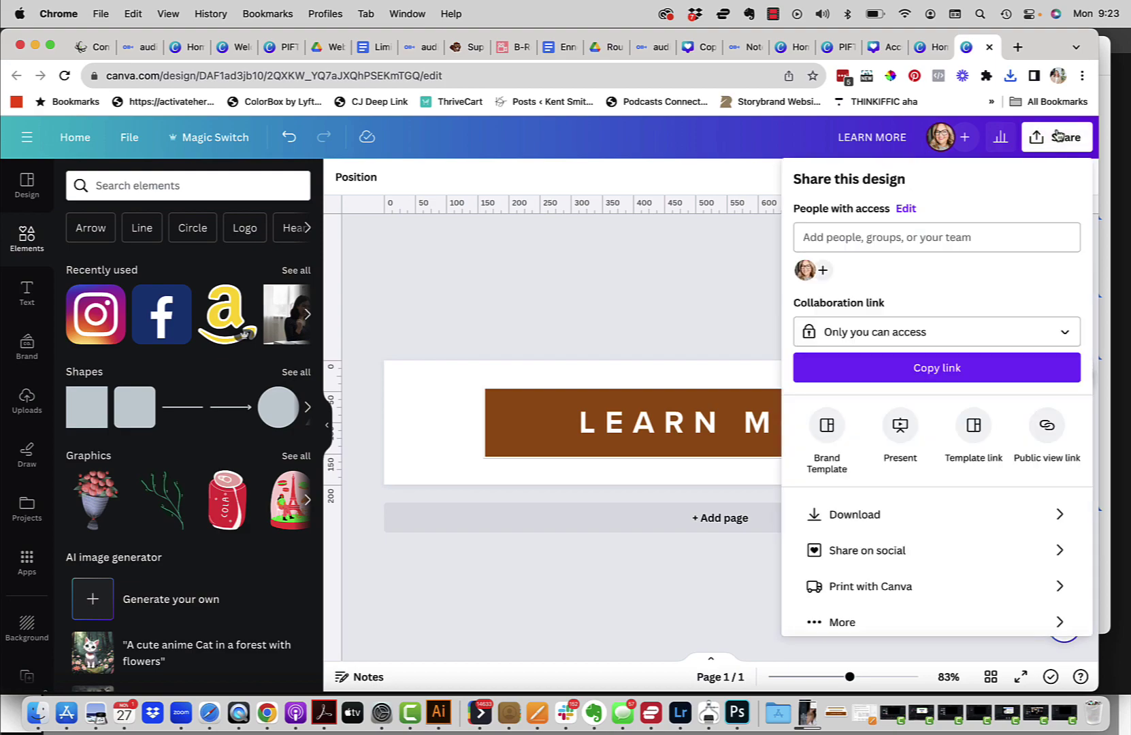
{"action": "left_click", "coordinate": [843, 529]}
{"action": "left_click", "coordinate": [863, 329]}
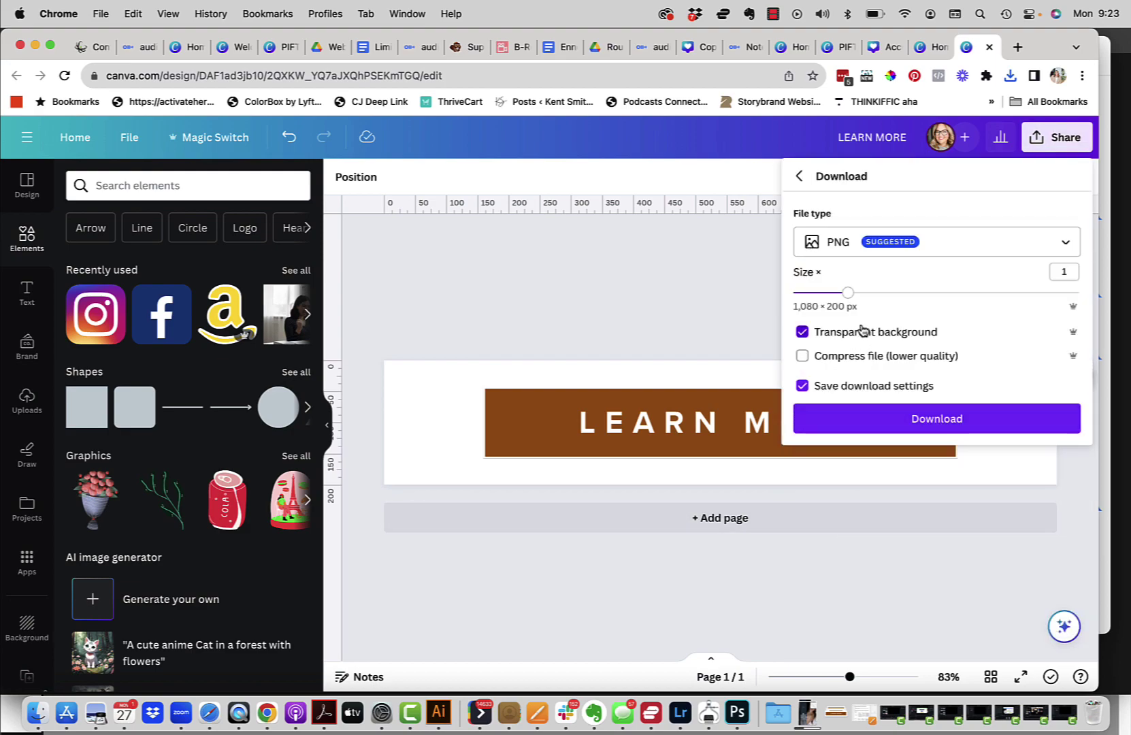
{"action": "left_click", "coordinate": [868, 427]}
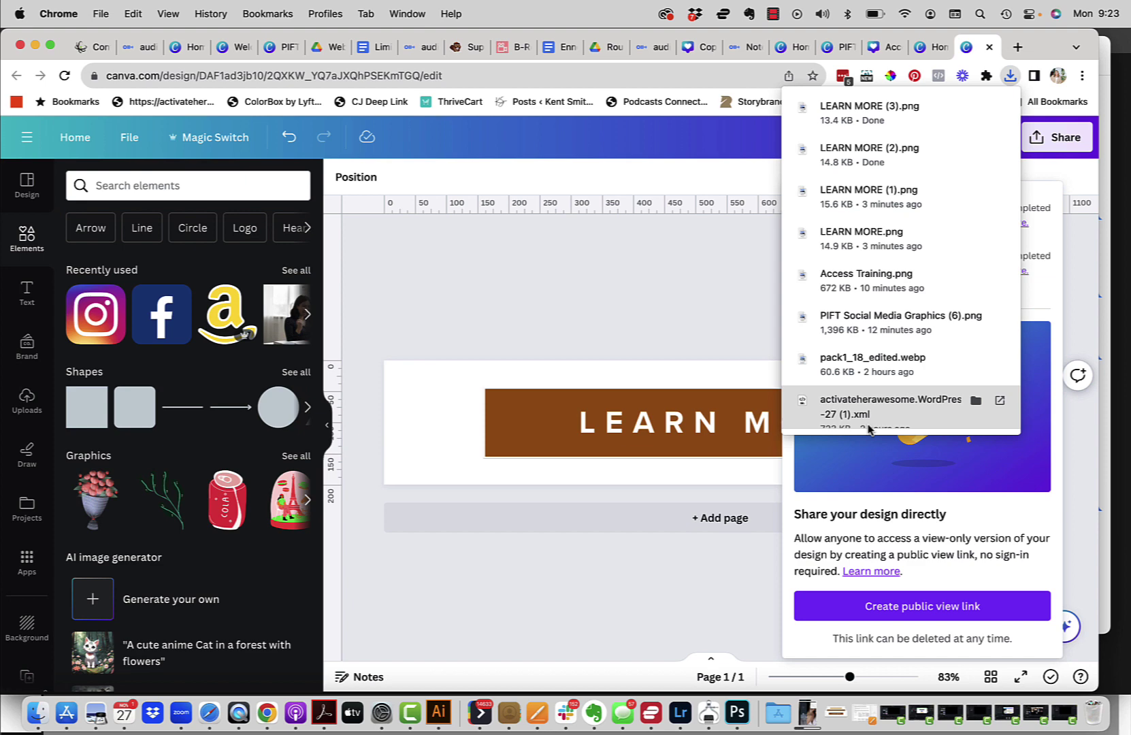
{"action": "left_click", "coordinate": [673, 308]}
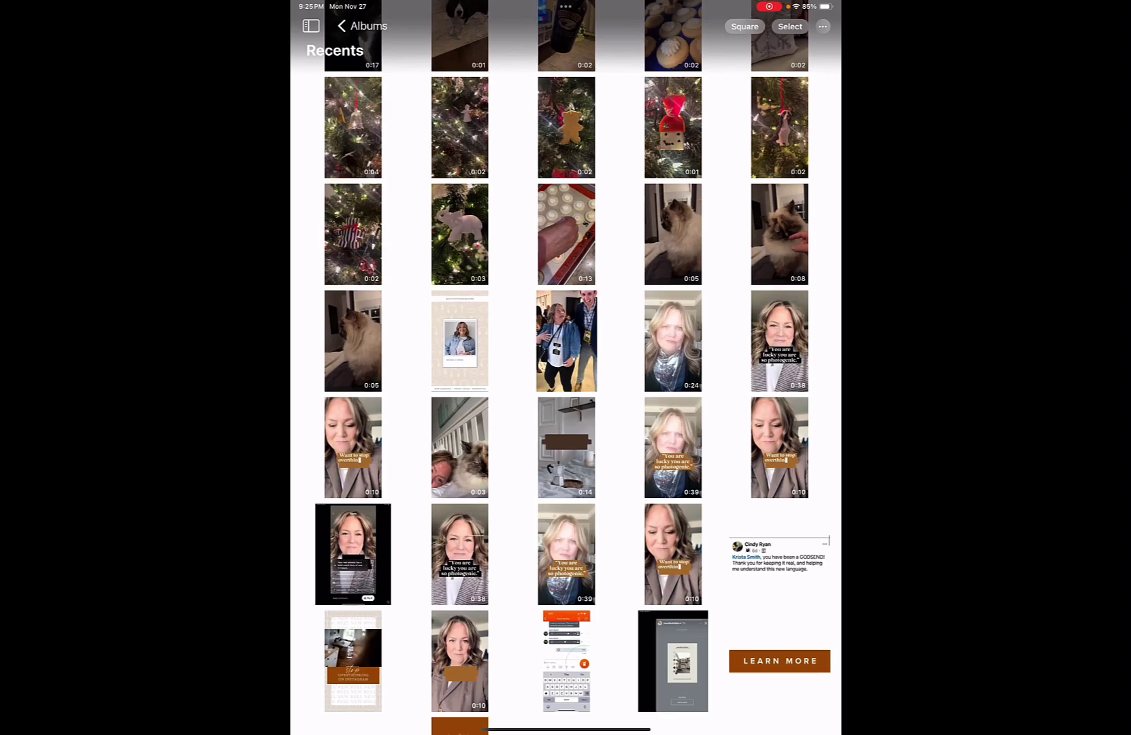
Step: Review the LEARN MORE and Access Training images in Photos, then return to the home screen
{"action": "left_click", "coordinate": [779, 662]}
{"action": "left_click_drag", "start_coordinate": [408, 367], "coordinate": [578, 368]}
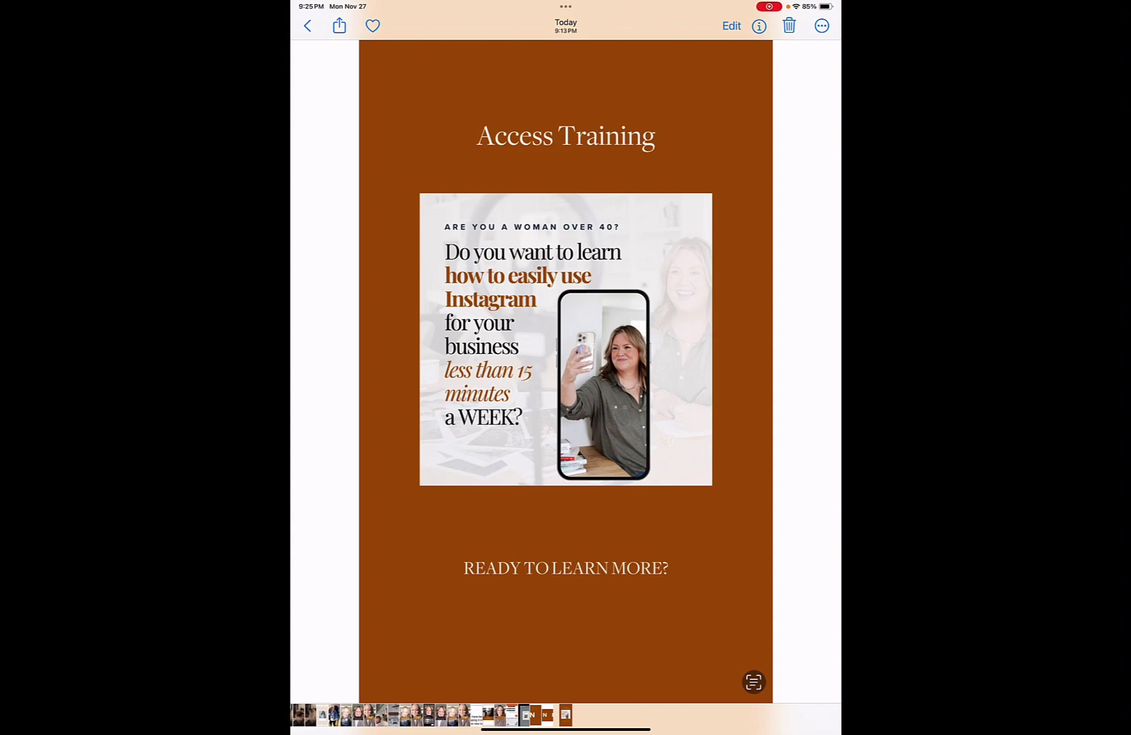
{"action": "left_click_drag", "start_coordinate": [566, 728], "coordinate": [566, 544]}
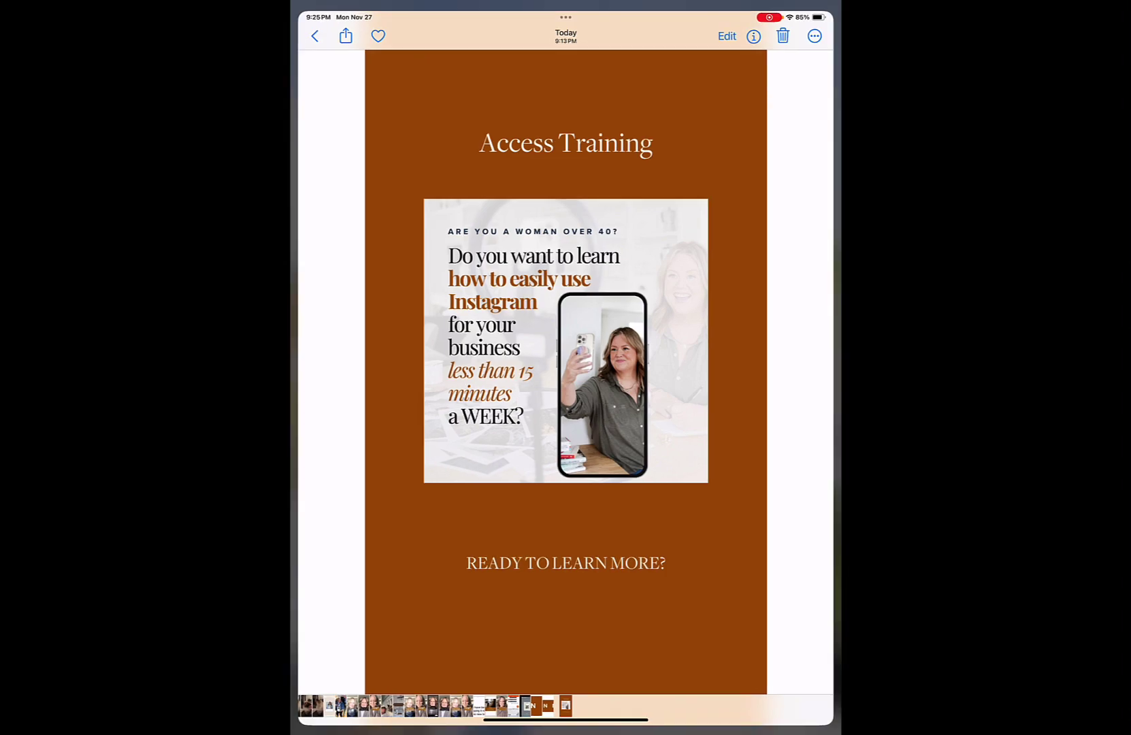
Step: In Instagram, switch from the current profile to the empty second account
{"action": "left_click", "coordinate": [725, 280]}
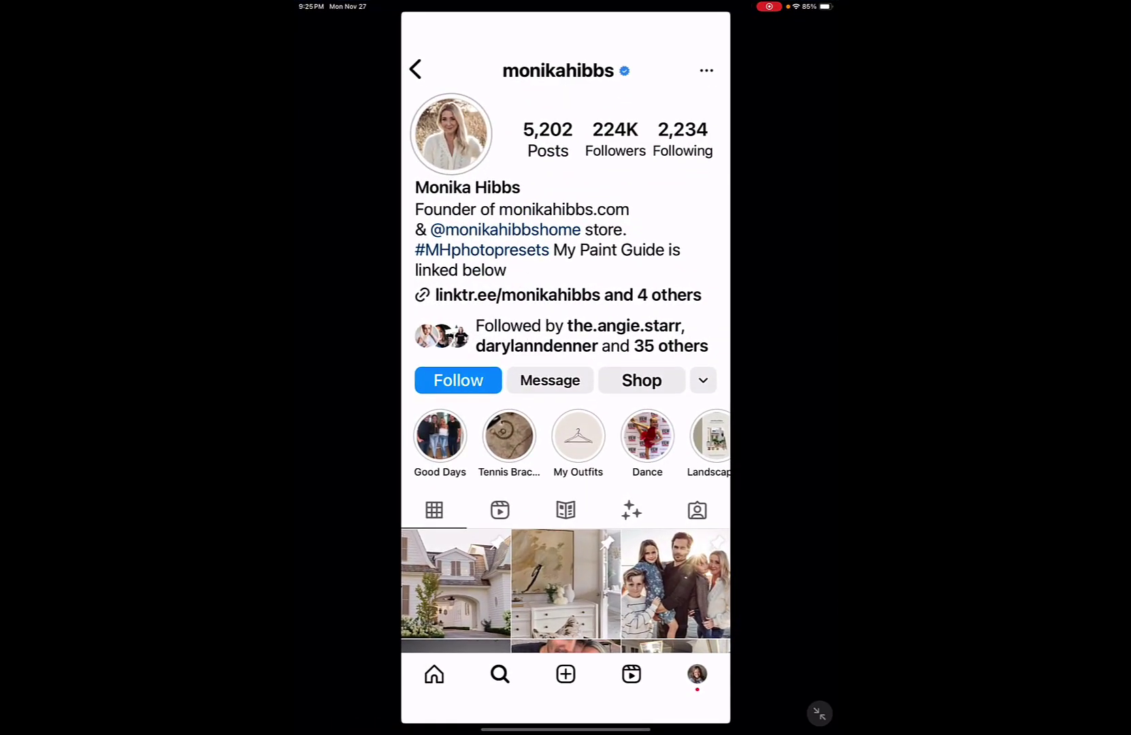
{"action": "left_click", "coordinate": [694, 673]}
{"action": "left_click", "coordinate": [518, 68]}
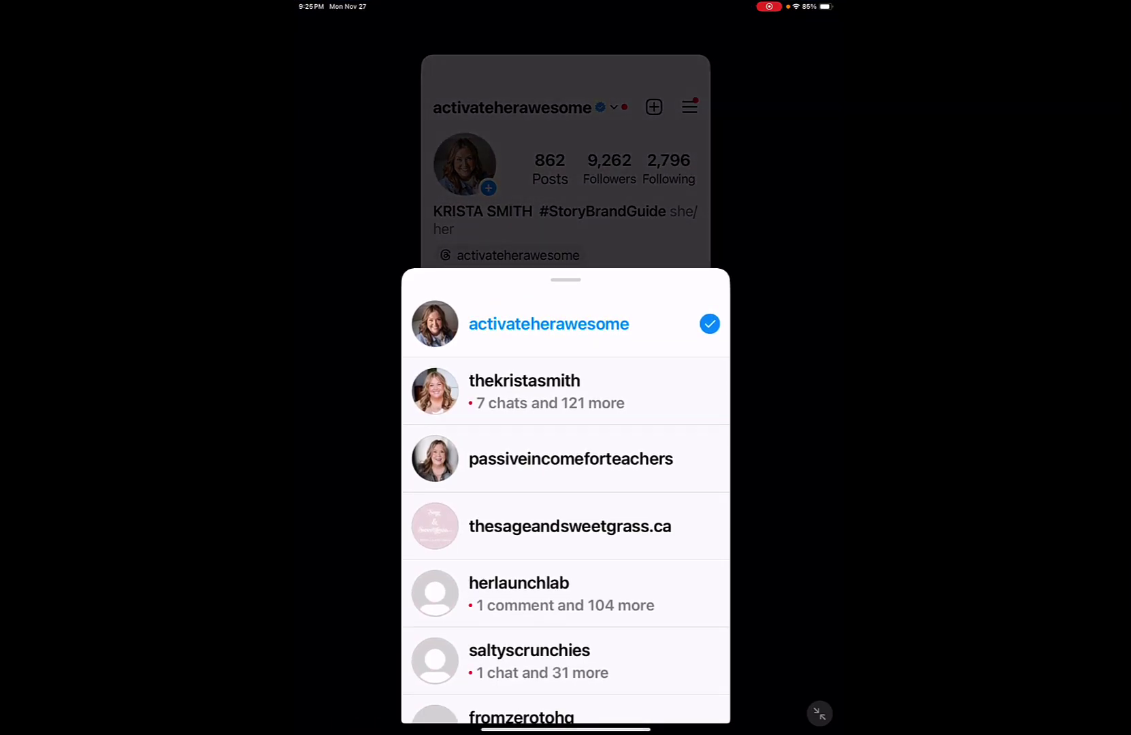
{"action": "left_click", "coordinate": [529, 660]}
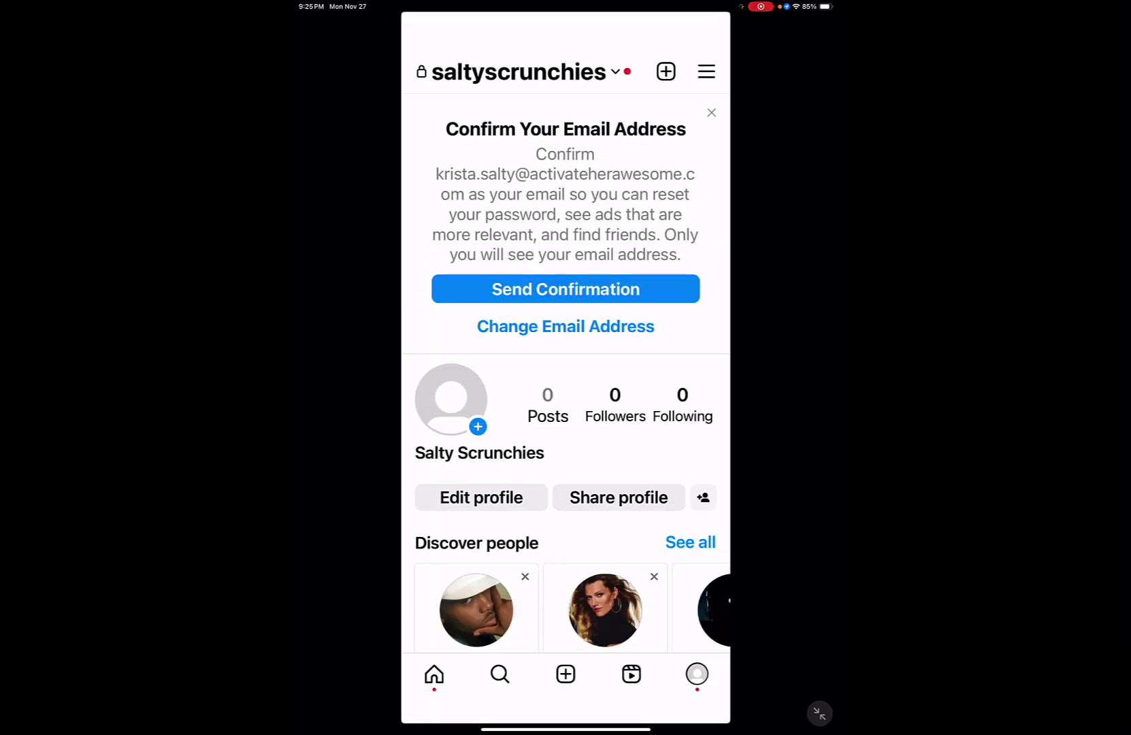
Step: From the second account's profile photo, start a new story from the photo gallery
{"action": "left_click", "coordinate": [434, 673]}
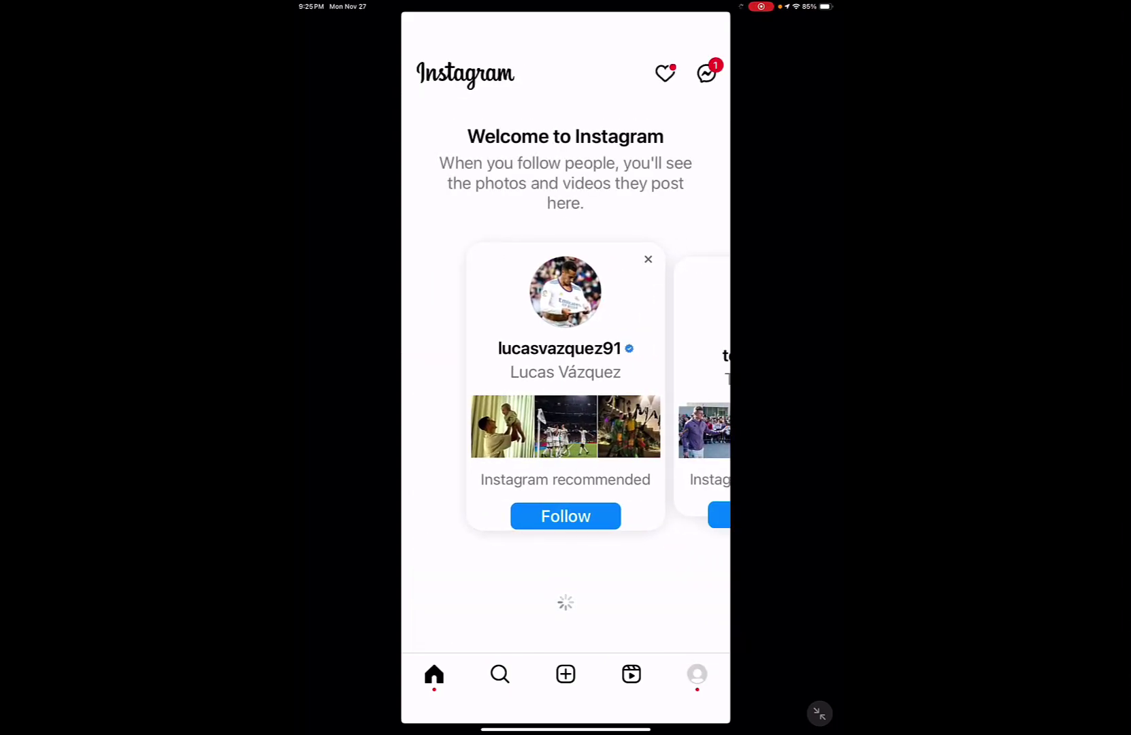
{"action": "left_click", "coordinate": [697, 674]}
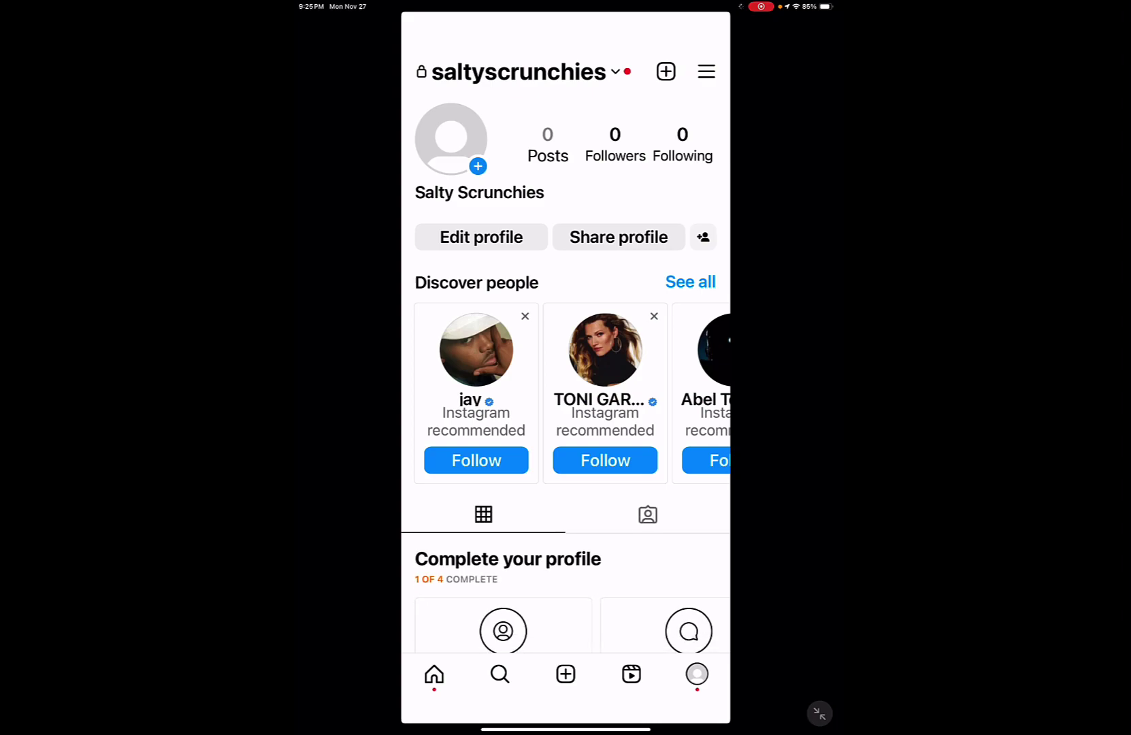
{"action": "left_click", "coordinate": [451, 139]}
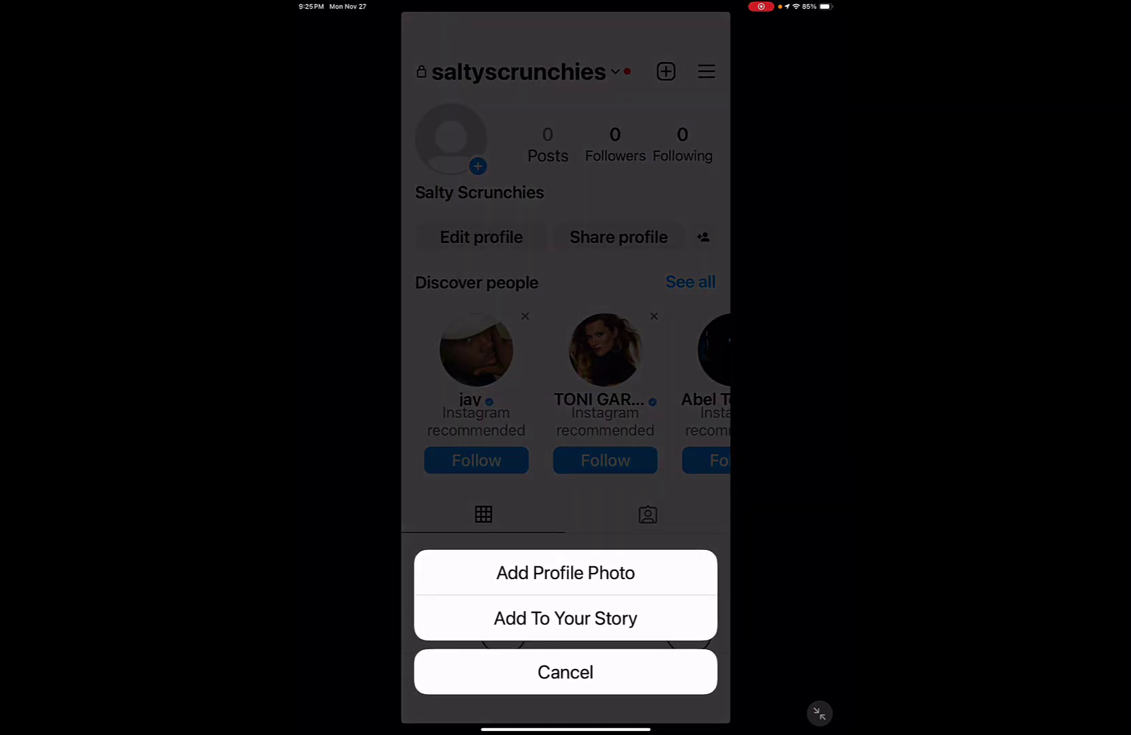
{"action": "left_click", "coordinate": [565, 618]}
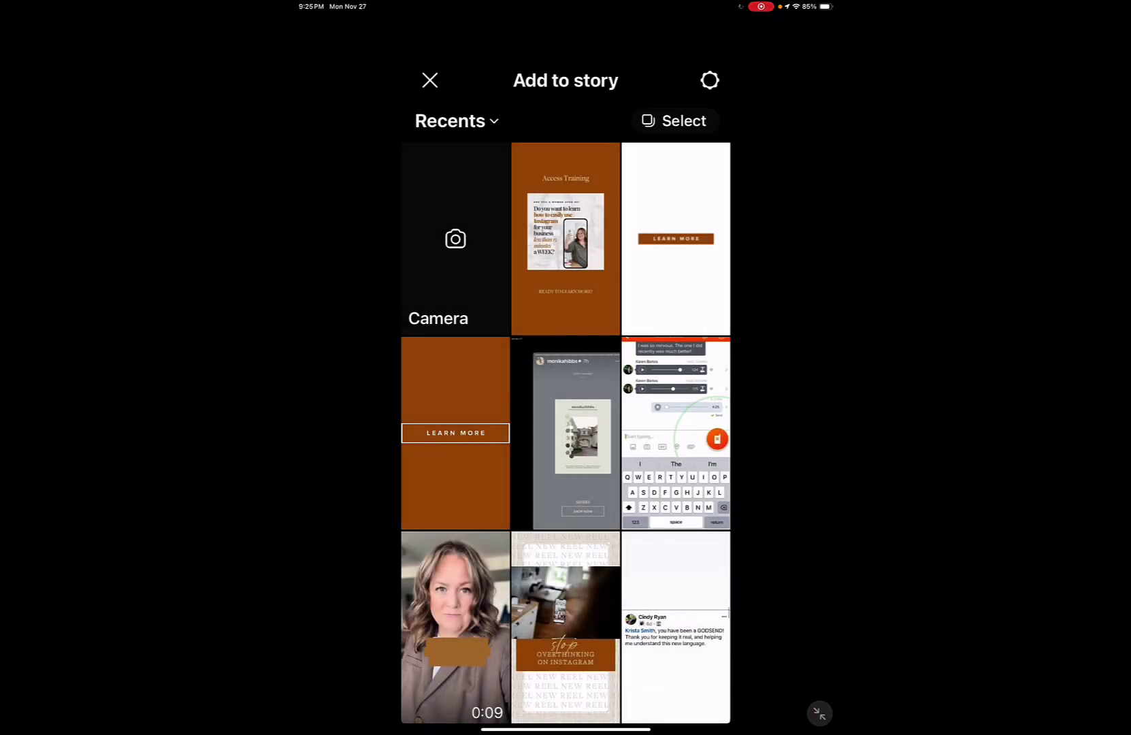
Step: Start the story with the Access Training image and add a link sticker
{"action": "left_click", "coordinate": [566, 238]}
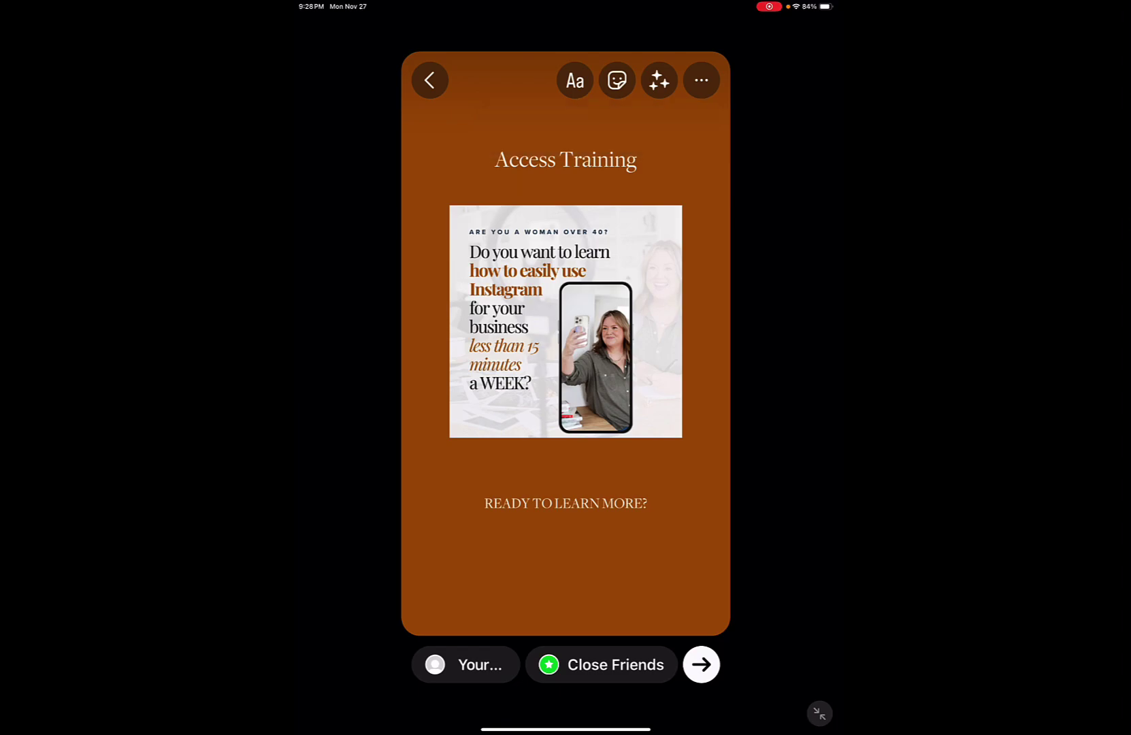
{"action": "left_click", "coordinate": [616, 80]}
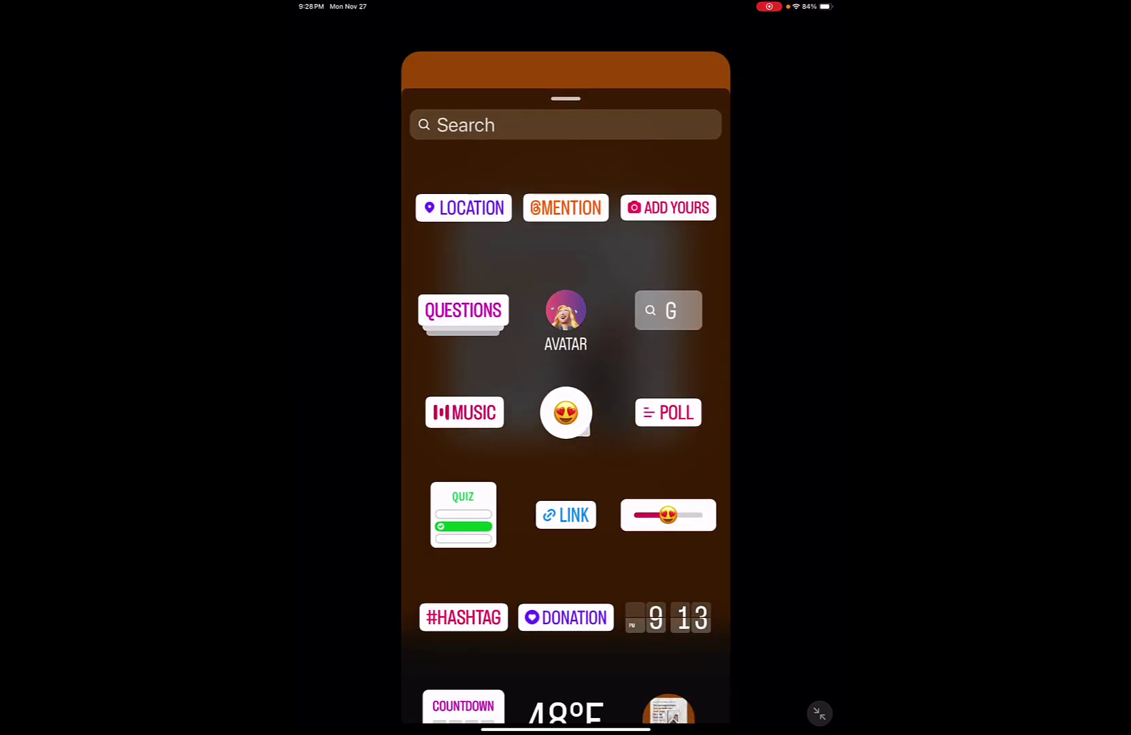
{"action": "left_click", "coordinate": [565, 515]}
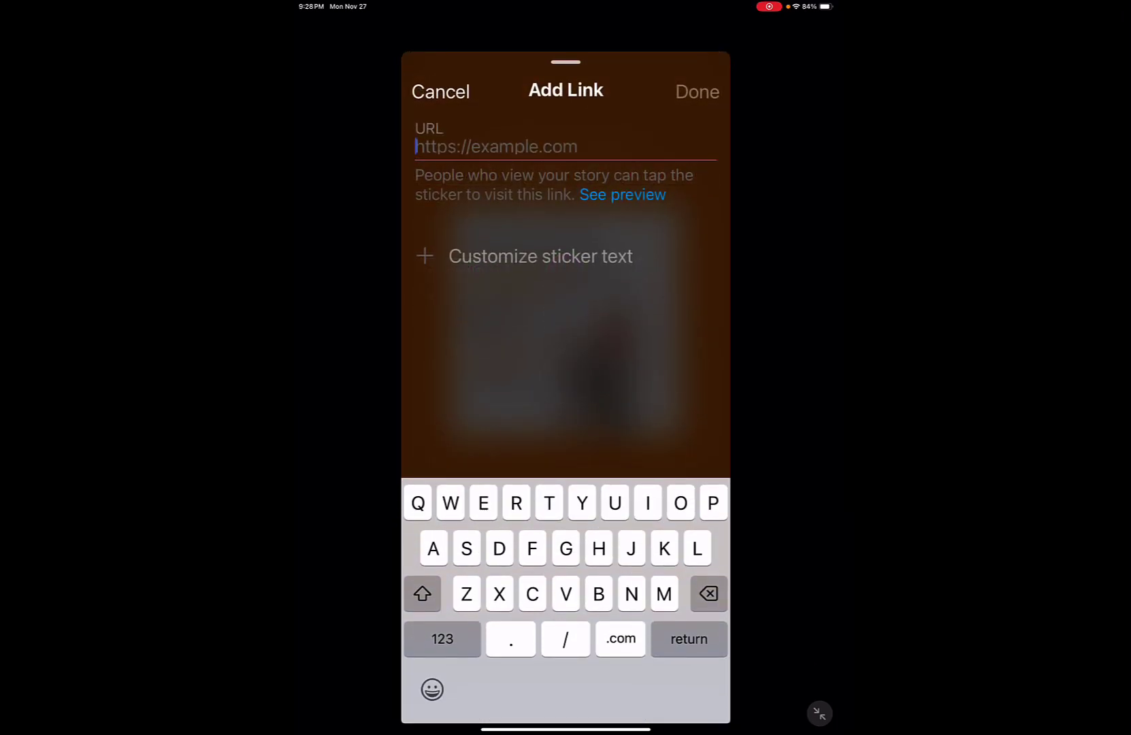
{"action": "type", "text": "http"}
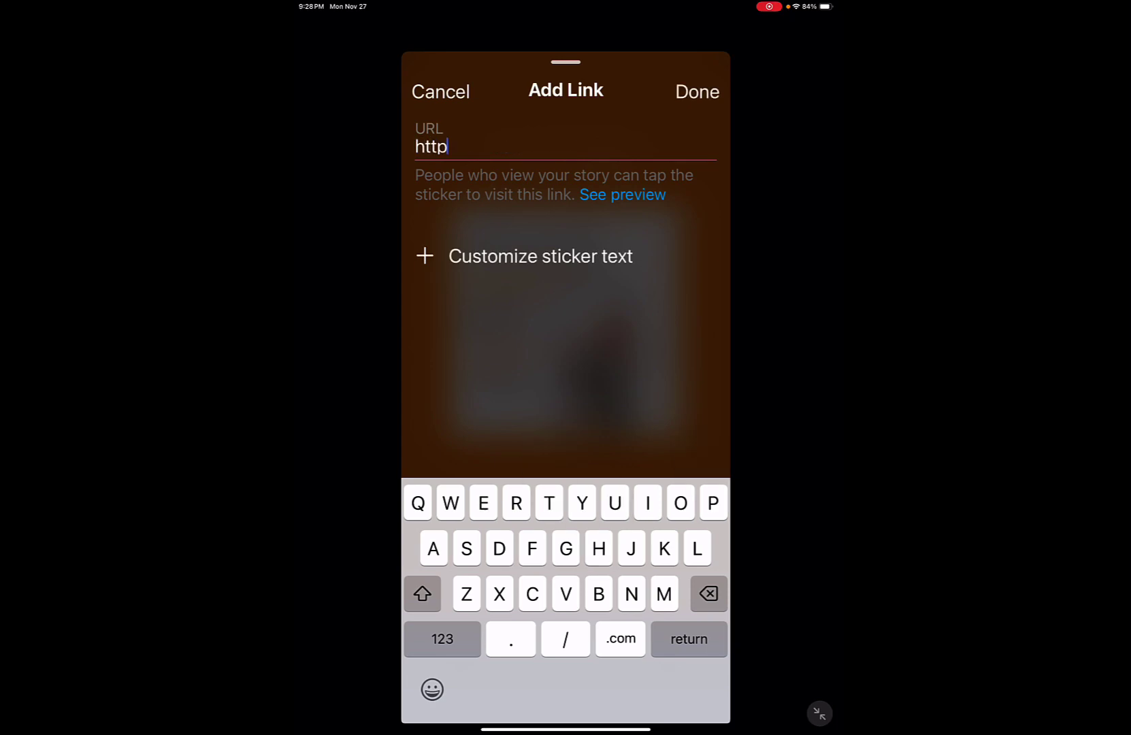
{"action": "key", "text": "BackSpace"}
{"action": "key", "text": "BackSpace"}
{"action": "type", "text": "ps://activateherawesomr"}
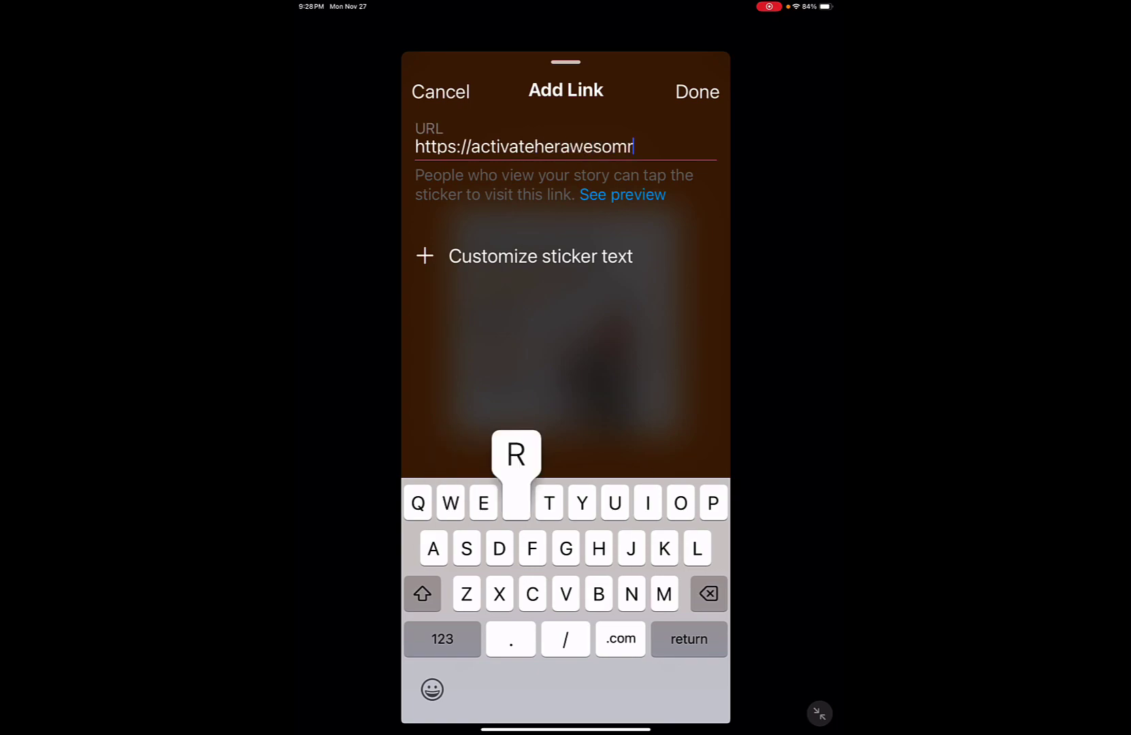
{"action": "type", "text": ".com"}
{"action": "key", "text": "BackSpace"}
{"action": "key", "text": "BackSpace"}
{"action": "key", "text": "BackSpace"}
{"action": "key", "text": "BackSpace"}
{"action": "key", "text": "BackSpace"}
{"action": "type", "text": "e.com"}
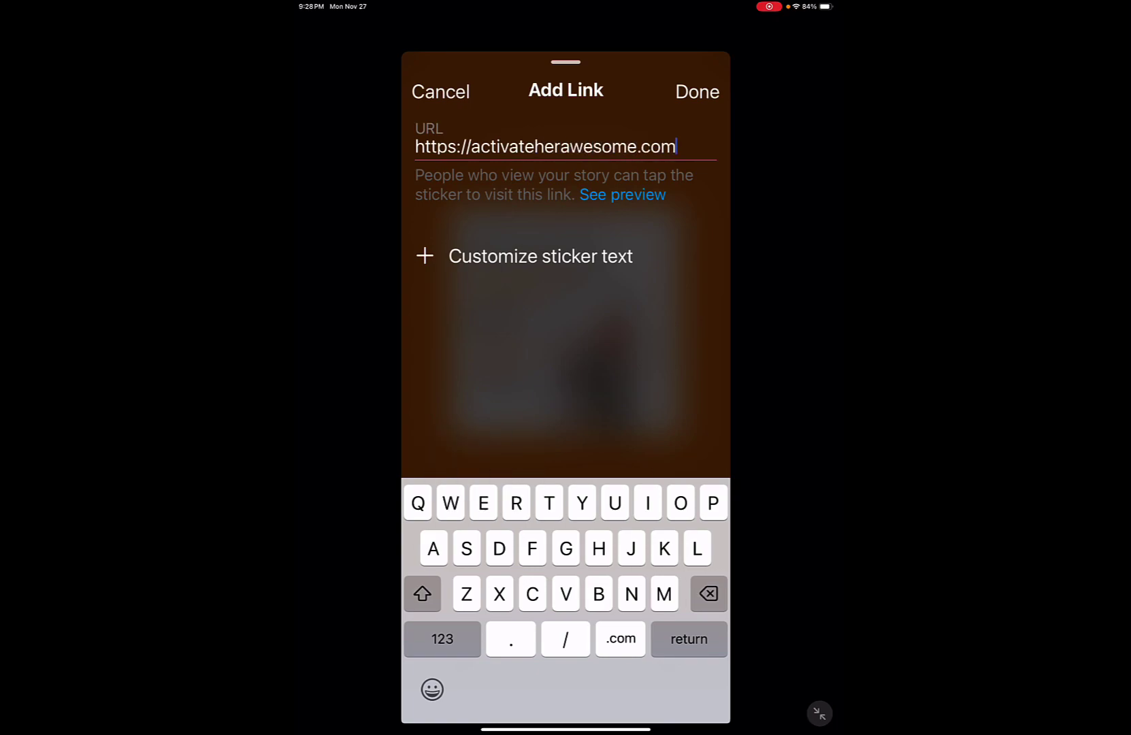
{"action": "key", "text": "Return"}
{"action": "left_click_drag", "start_coordinate": [565, 343], "coordinate": [566, 553]}
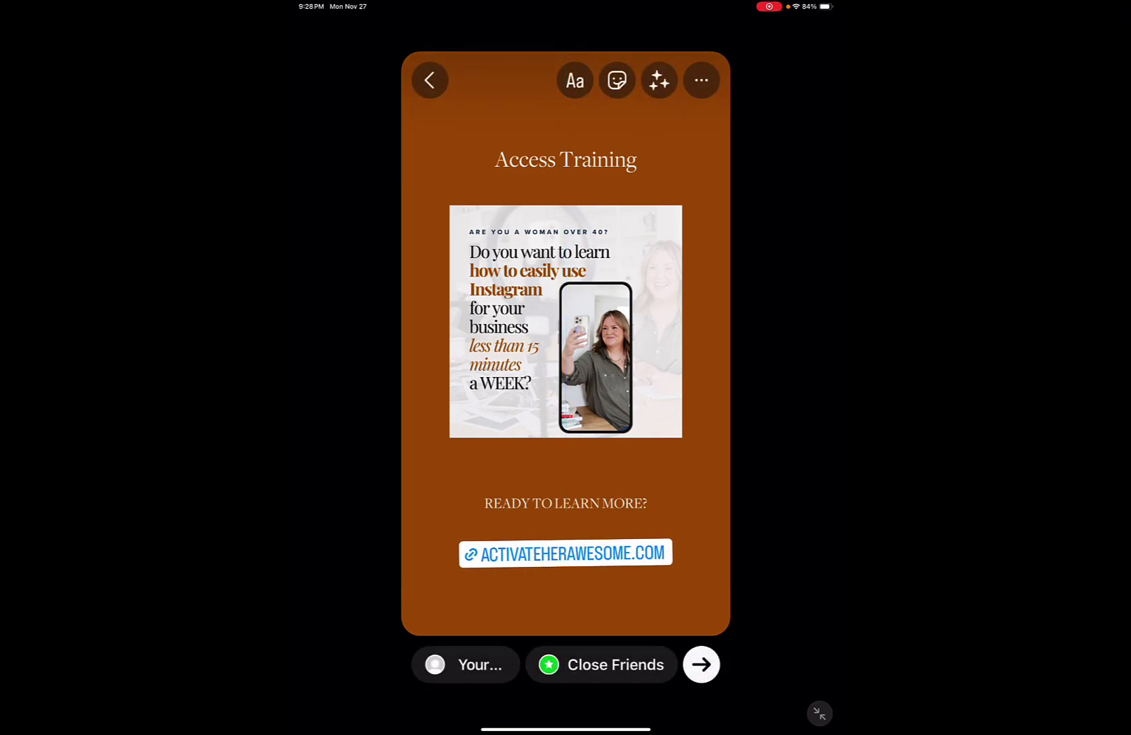
{"action": "left_click_drag", "start_coordinate": [566, 553], "coordinate": [565, 555]}
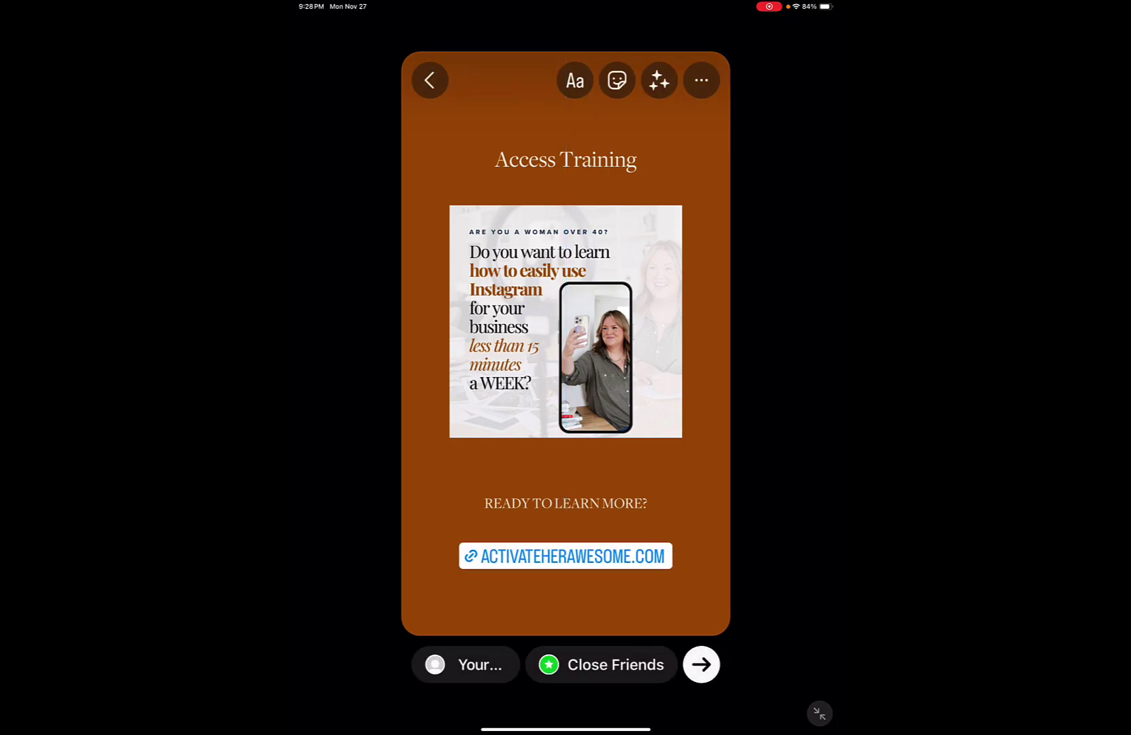
Step: Add the brown LEARN MORE button image from the camera roll as a photo sticker
{"action": "left_click", "coordinate": [617, 79]}
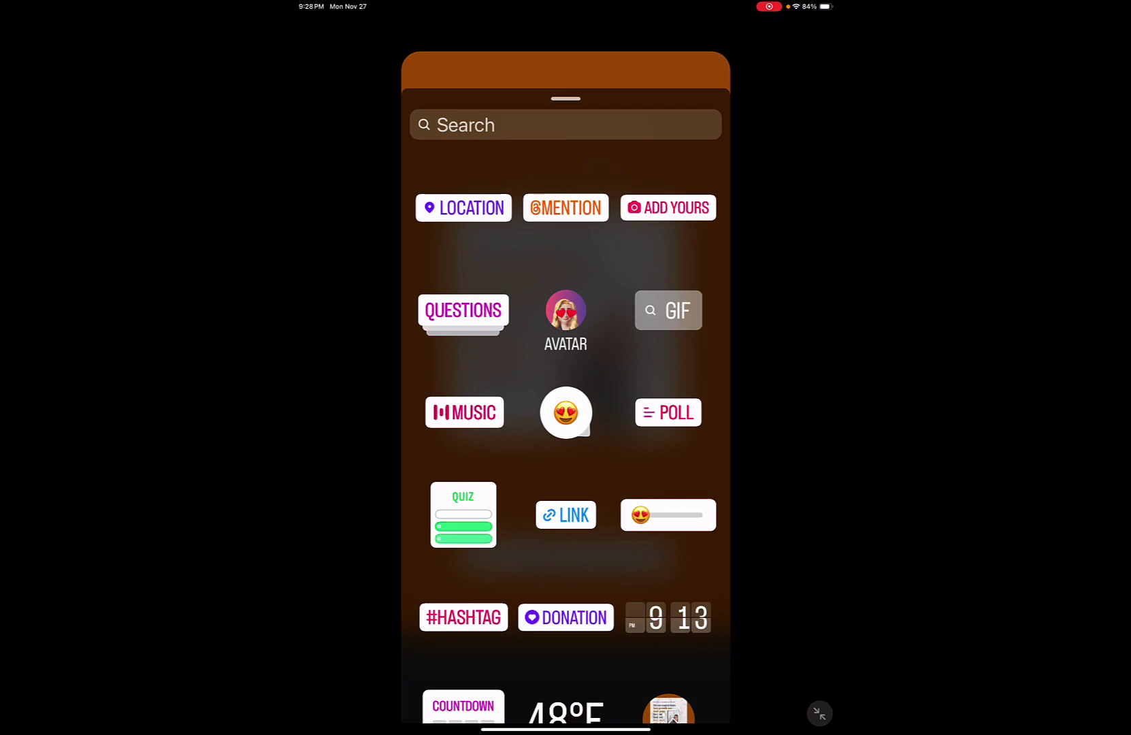
{"action": "scroll", "coordinate": [565, 442], "scroll_direction": "down", "scroll_amount": 5}
{"action": "left_click", "coordinate": [668, 548]}
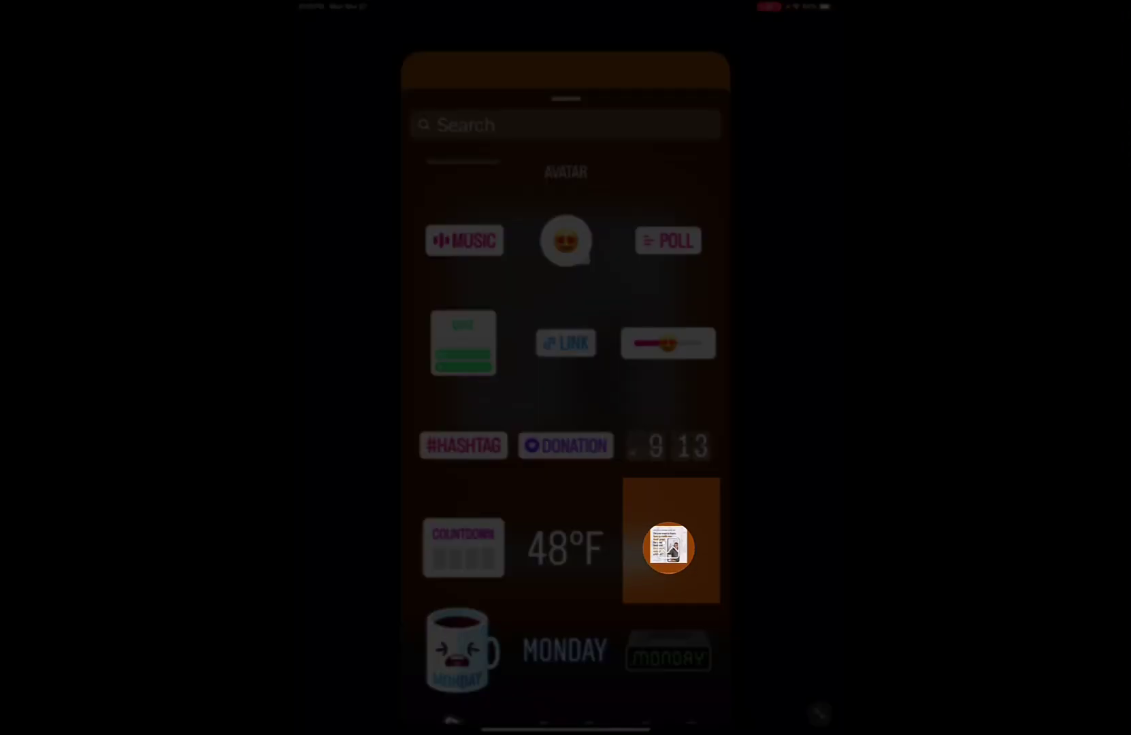
{"action": "left_click_drag", "start_coordinate": [375, 554], "coordinate": [566, 548]}
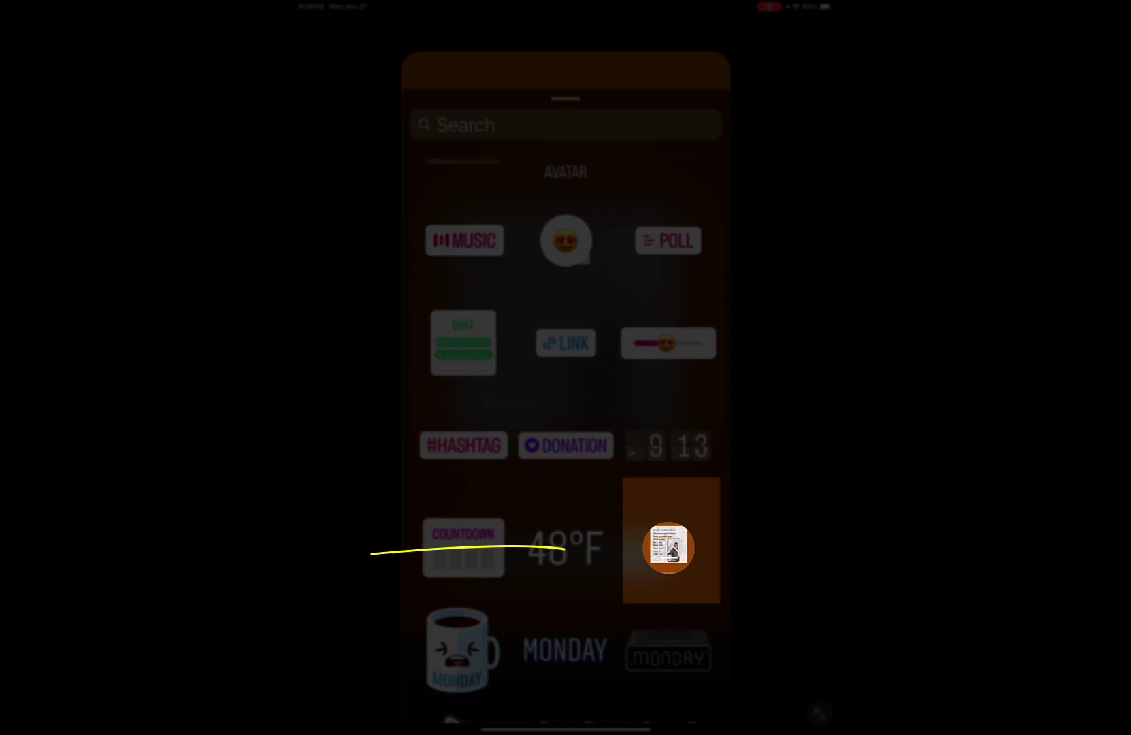
{"action": "left_click_drag", "start_coordinate": [502, 518], "coordinate": [512, 589]}
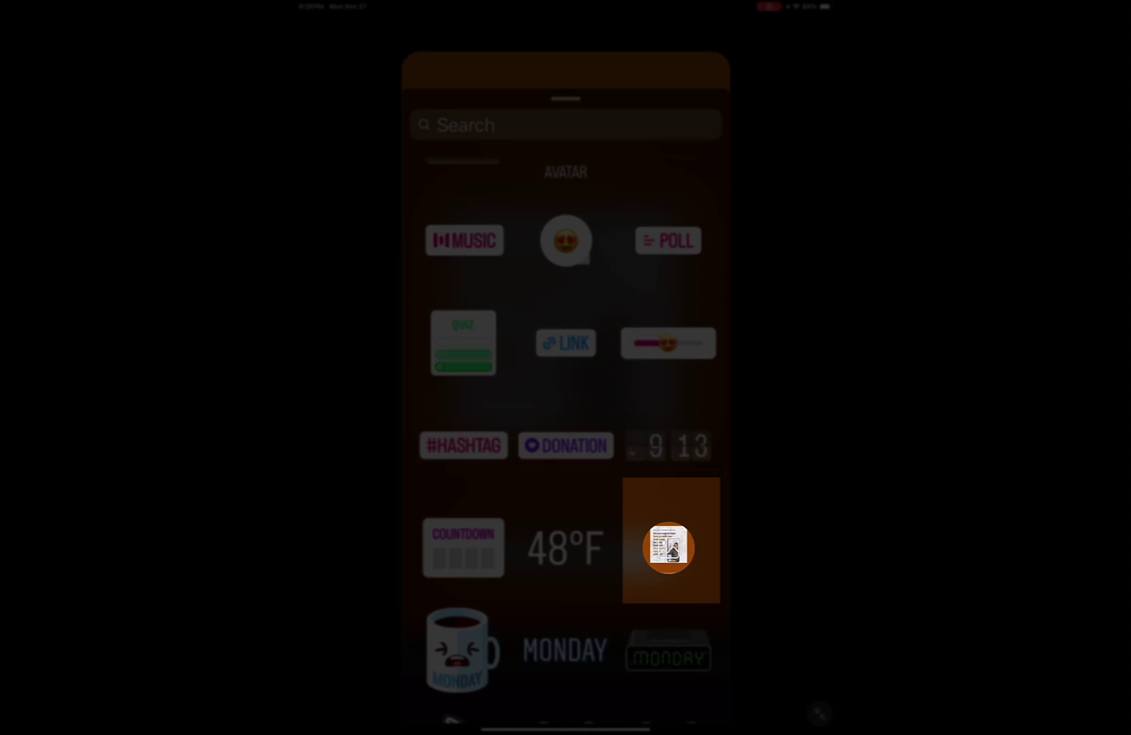
{"action": "left_click", "coordinate": [668, 548]}
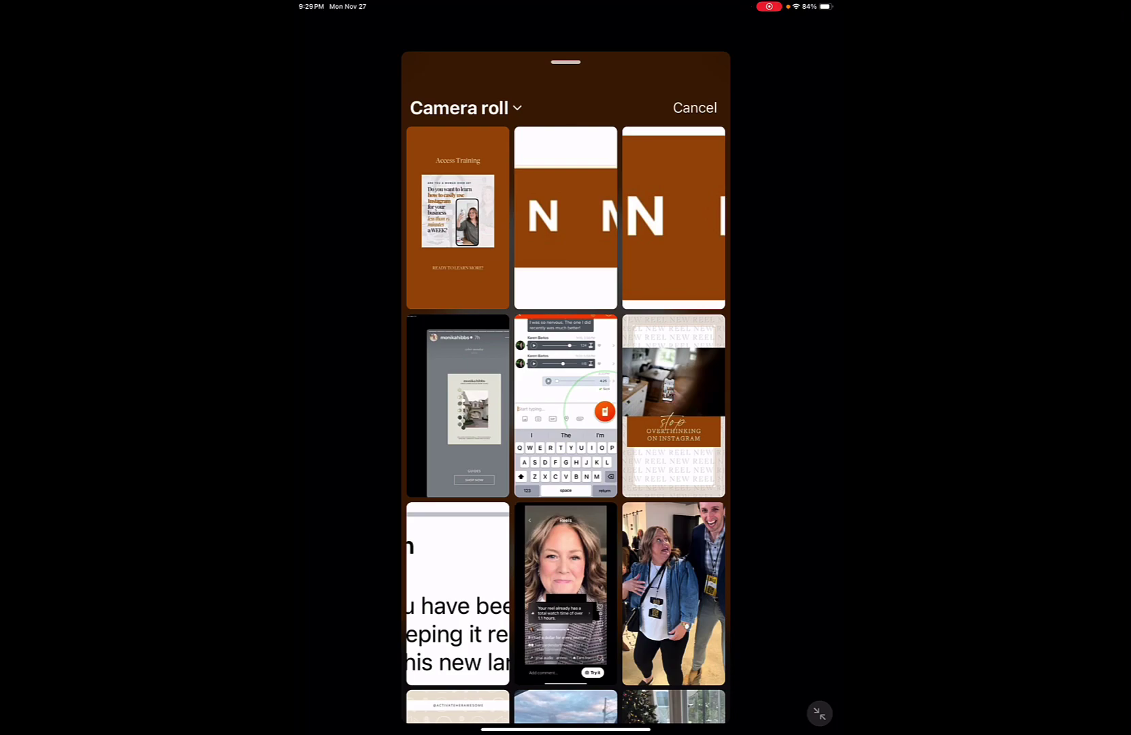
{"action": "left_click", "coordinate": [458, 218]}
{"action": "left_click", "coordinate": [466, 664]}
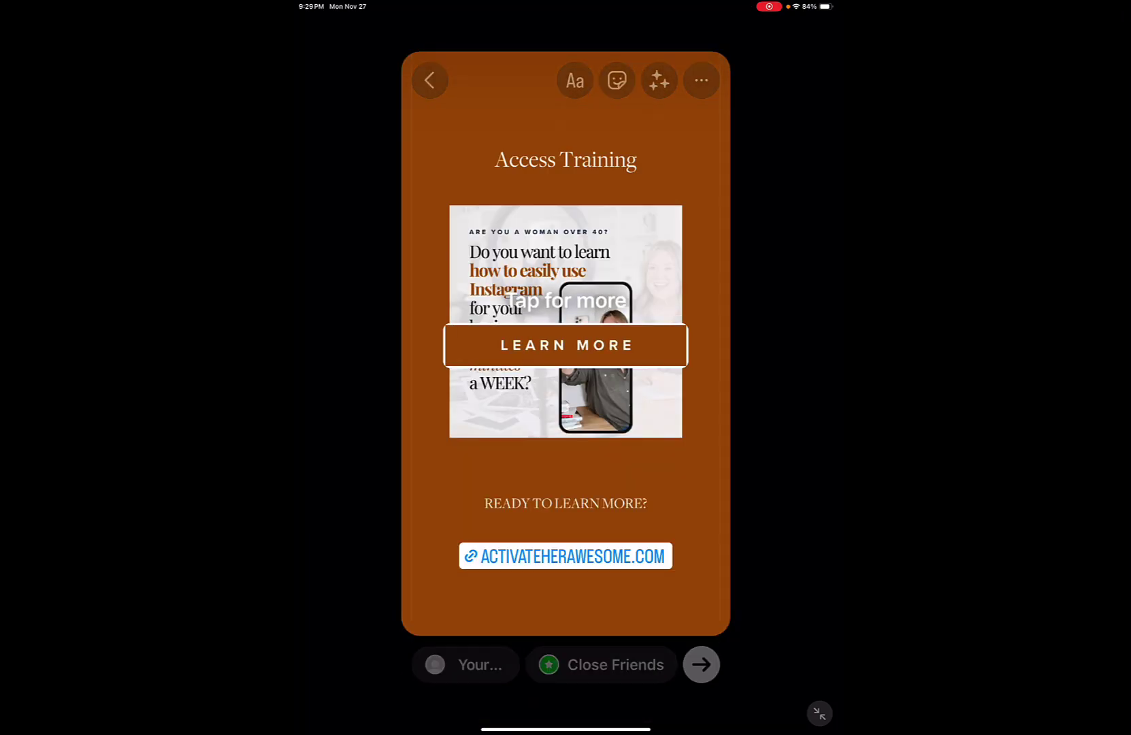
Step: Place the LEARN MORE image over the link sticker and close the accidentally opened text tool
{"action": "left_click_drag", "start_coordinate": [584, 563], "coordinate": [565, 554]}
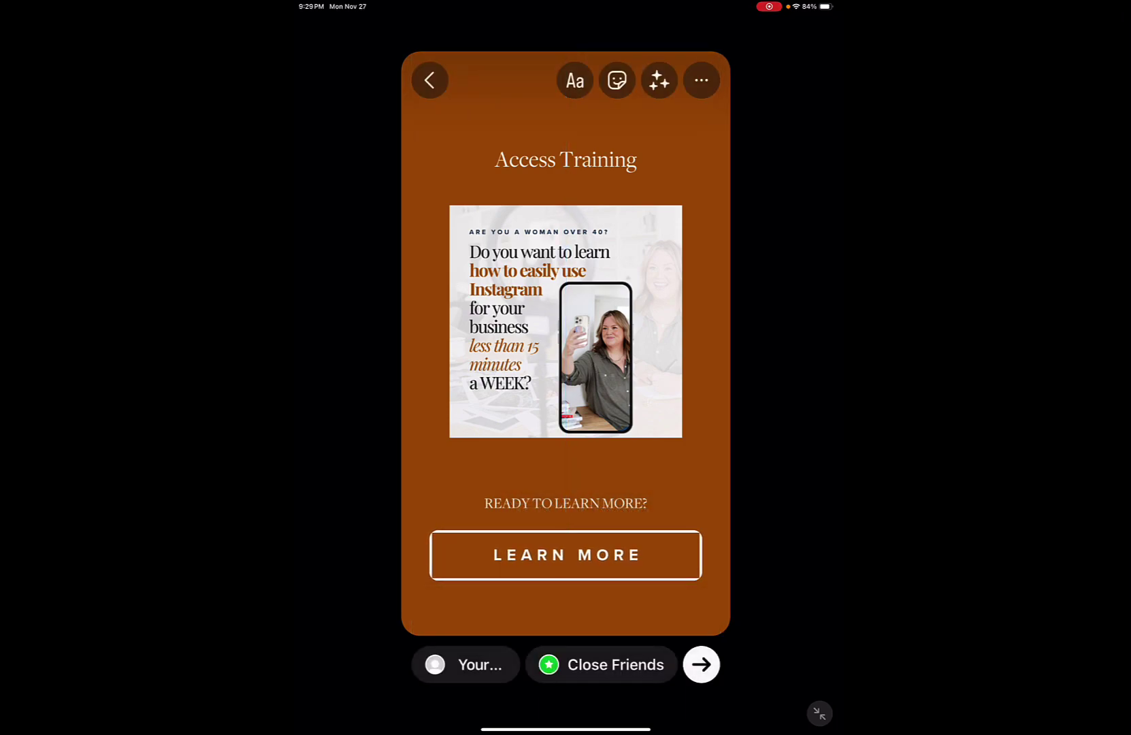
{"action": "left_click", "coordinate": [575, 80]}
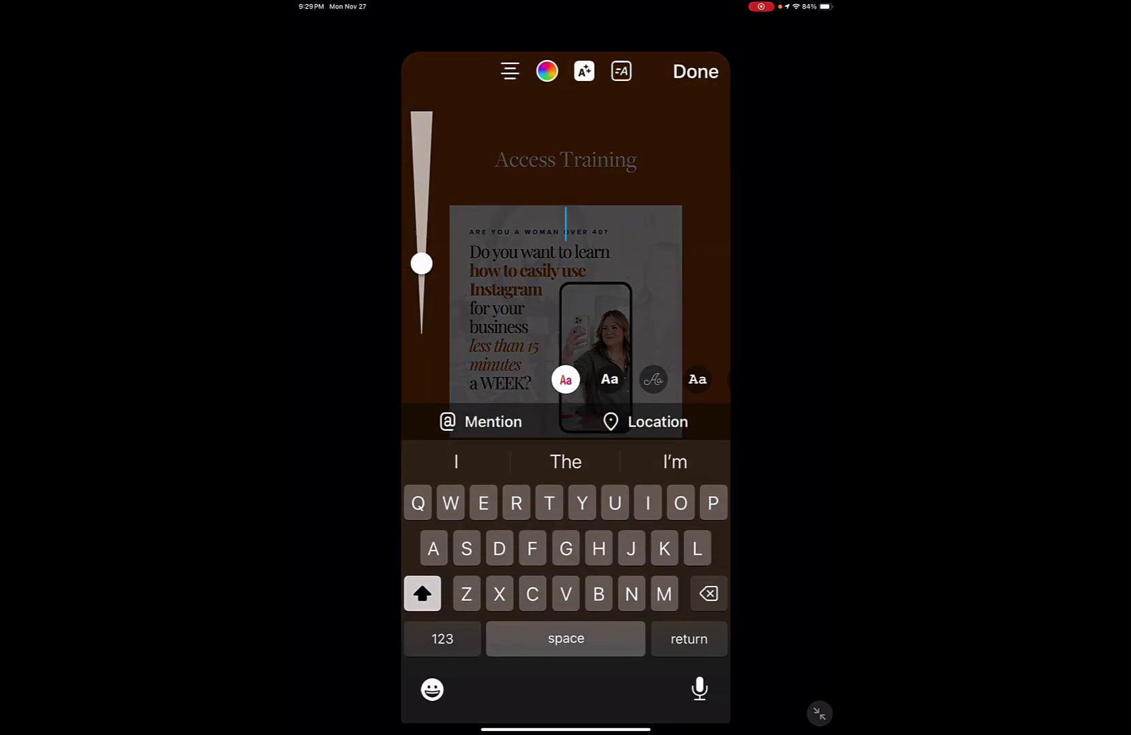
{"action": "left_click", "coordinate": [565, 224]}
{"action": "left_click", "coordinate": [696, 71]}
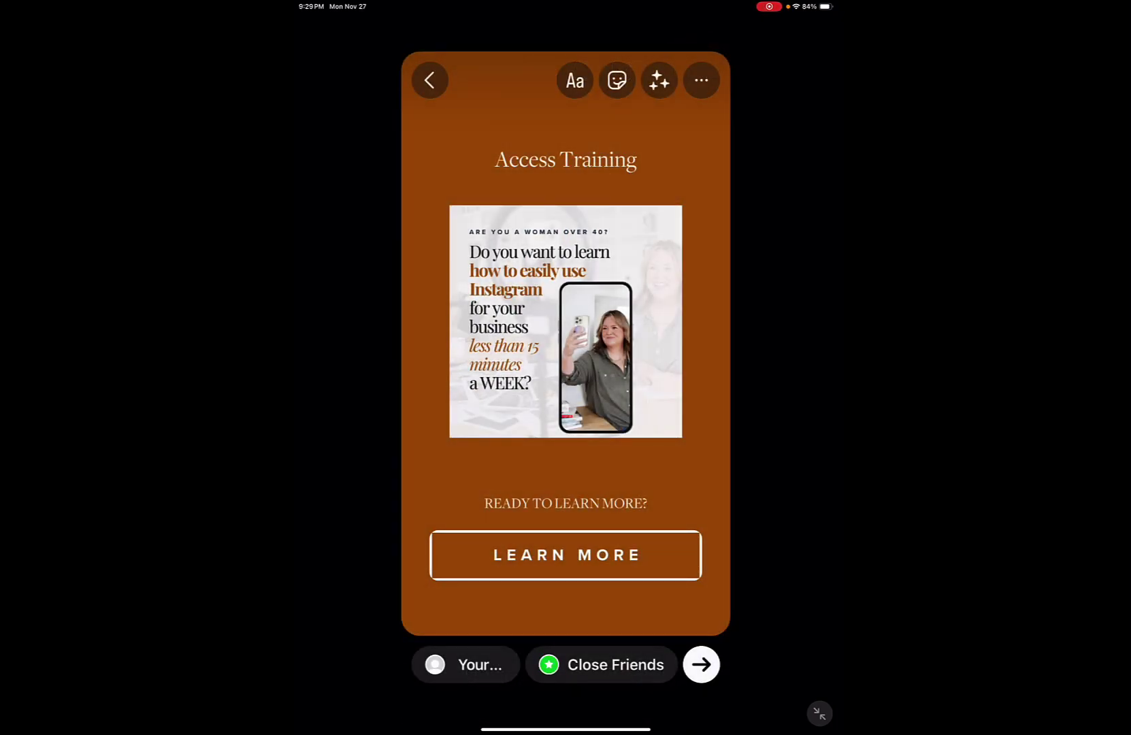
Step: Share the story to Your story and confirm the LEARN MORE button opens activateherawesome.com
{"action": "left_click", "coordinate": [466, 664]}
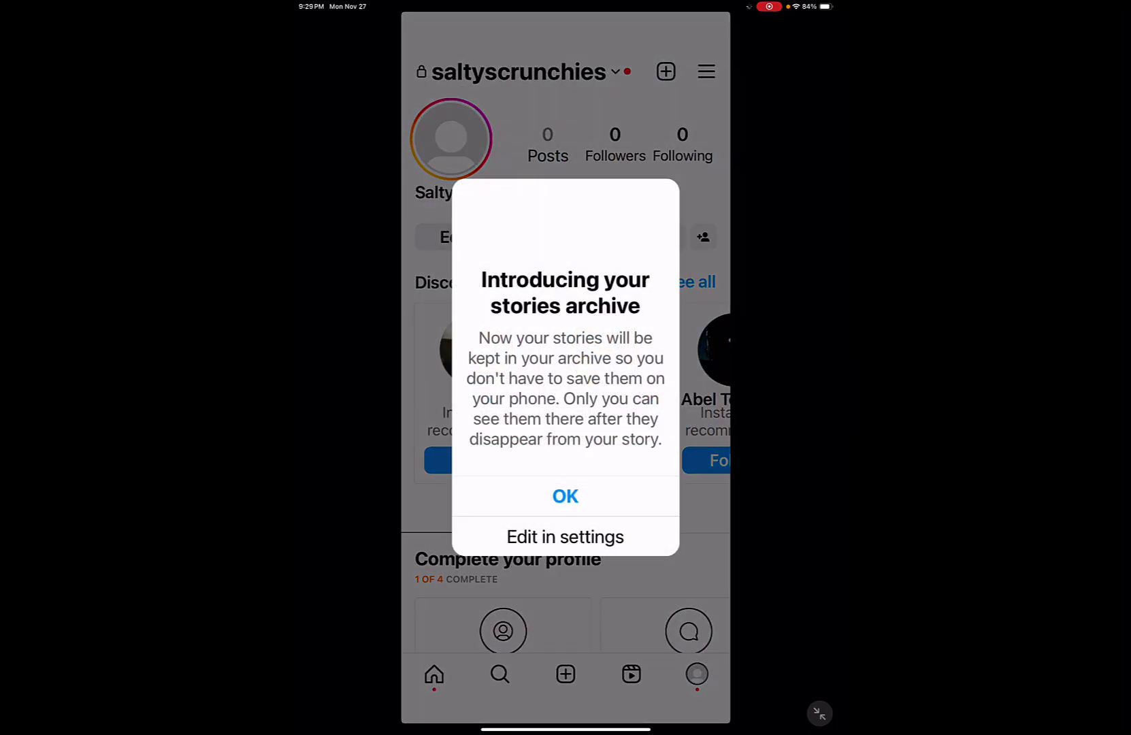
{"action": "left_click", "coordinate": [566, 496]}
{"action": "left_click", "coordinate": [451, 139]}
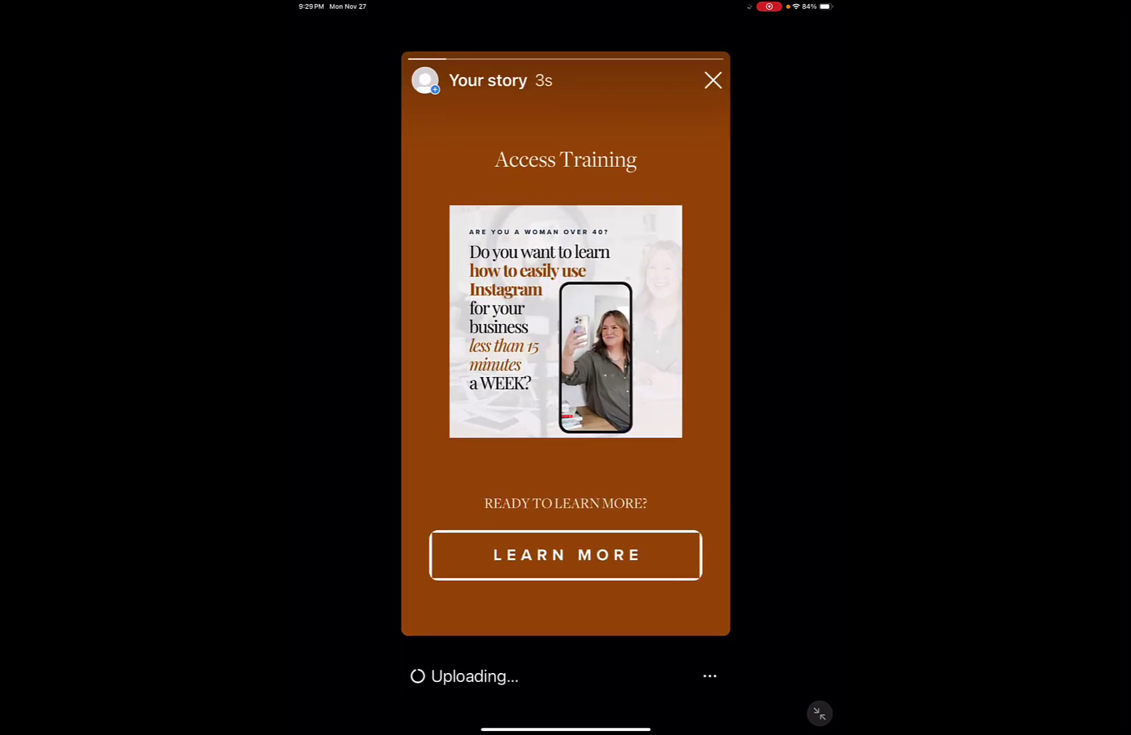
{"action": "left_click", "coordinate": [575, 555]}
{"action": "left_click", "coordinate": [576, 502]}
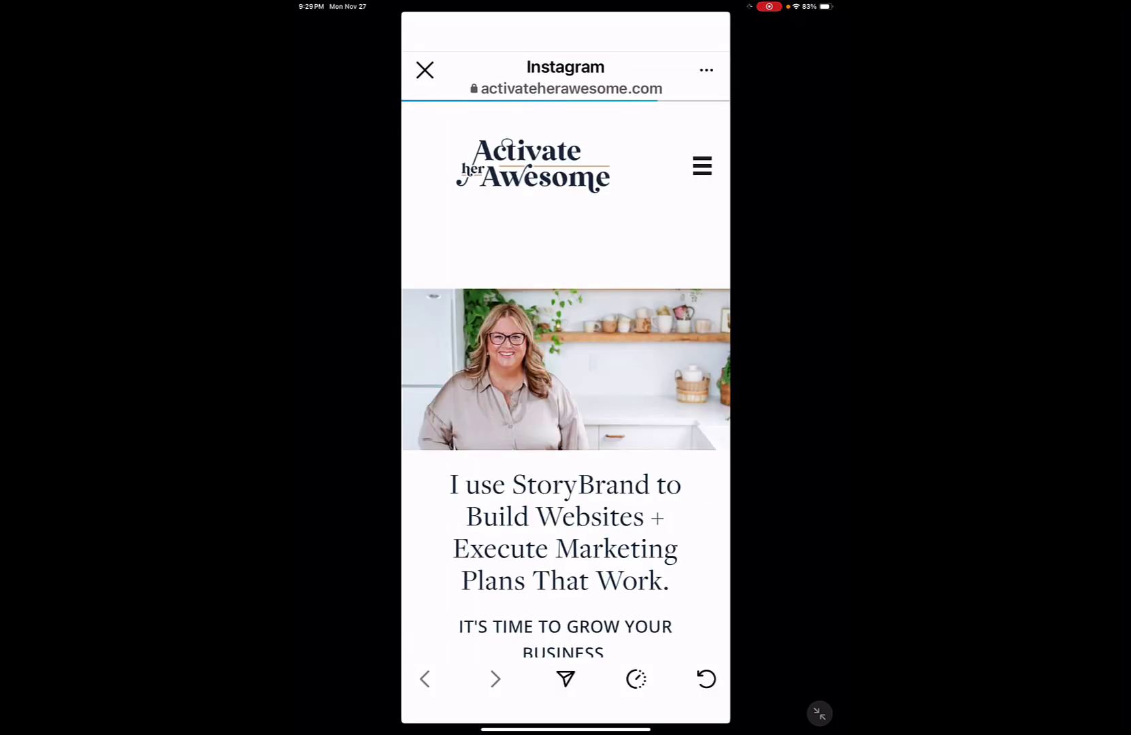
{"action": "left_click", "coordinate": [425, 69]}
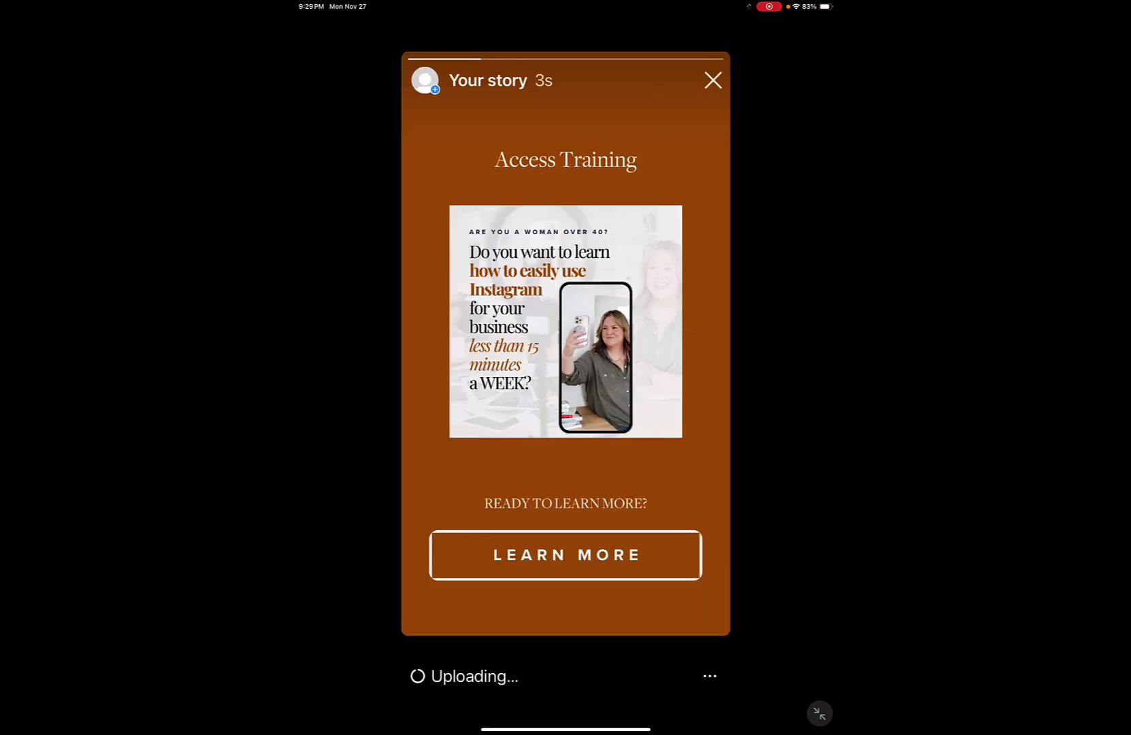